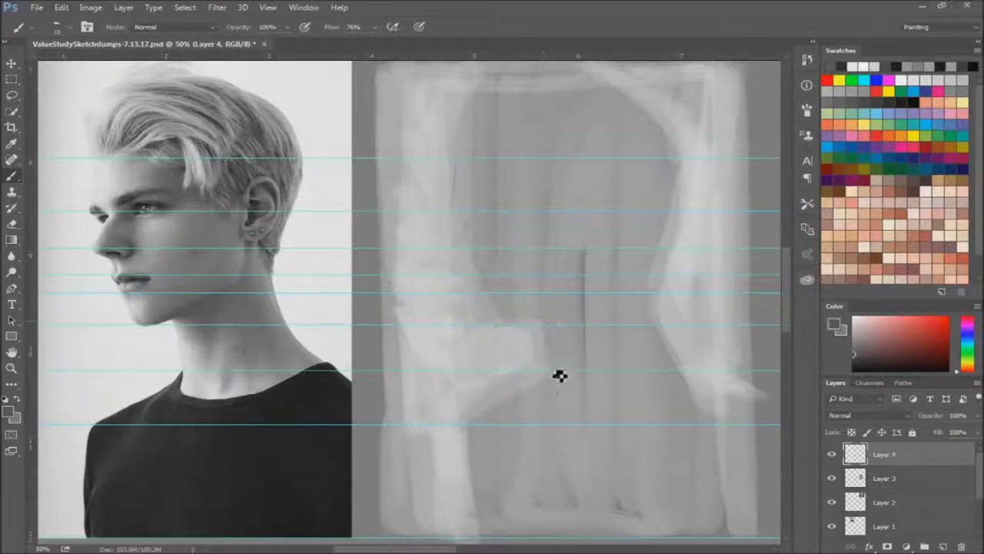
Step: Sketch dark outlines for the lower edge, the back of the head and the top of the head
drag(720, 362, 695, 368)
drag(540, 395, 476, 498)
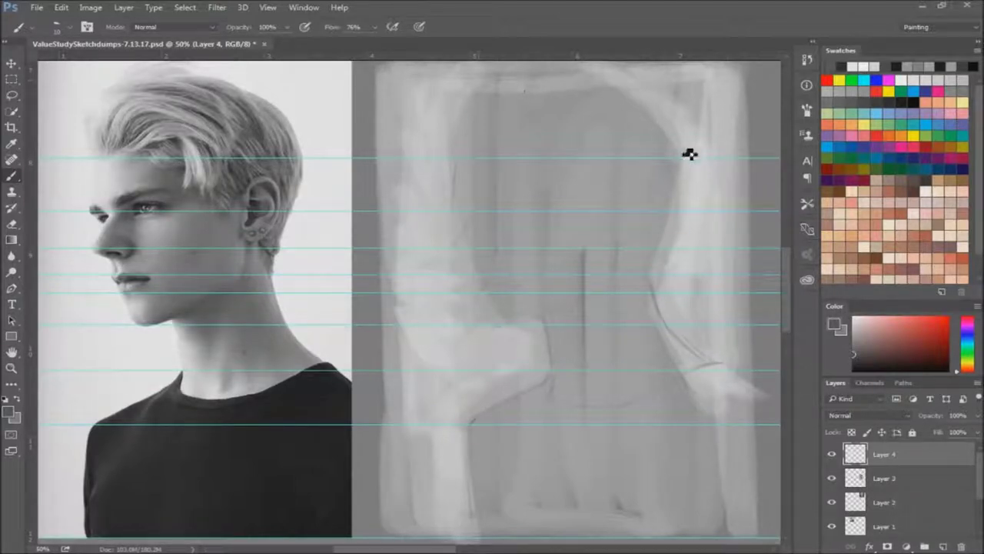
drag(683, 141, 662, 239)
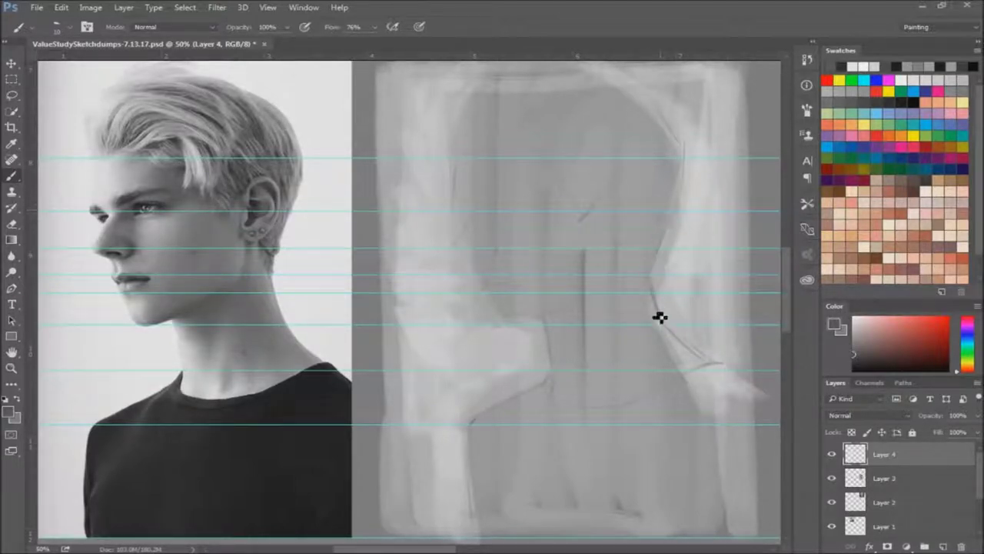
drag(651, 104, 671, 164)
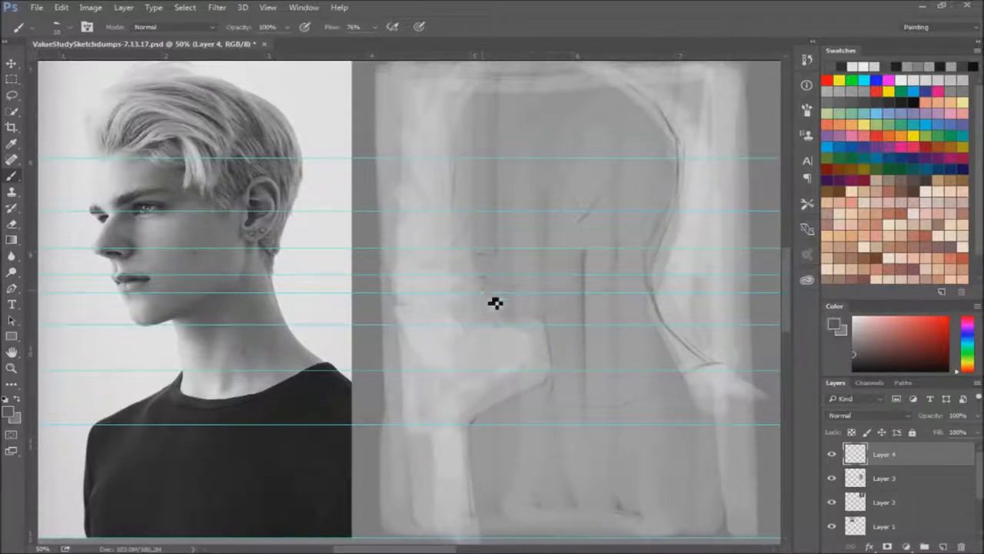
Step: Sketch the face's profile line and eye line, then hide the guides
drag(486, 281, 468, 210)
drag(482, 201, 591, 189)
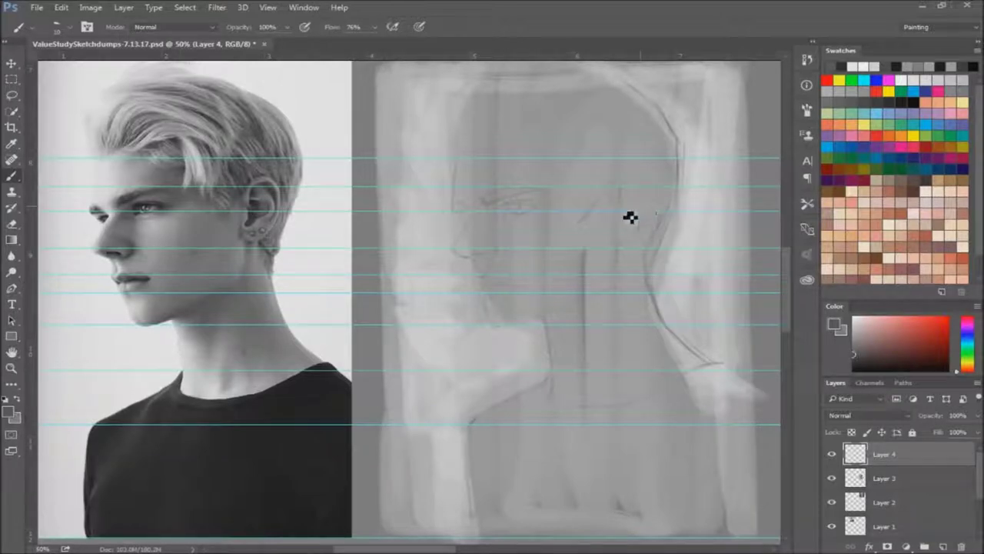
key(ctrl+h)
right_click(301, 290)
Step: Paint darker values into the face, eye, nostril, lips and hair
drag(598, 281, 608, 373)
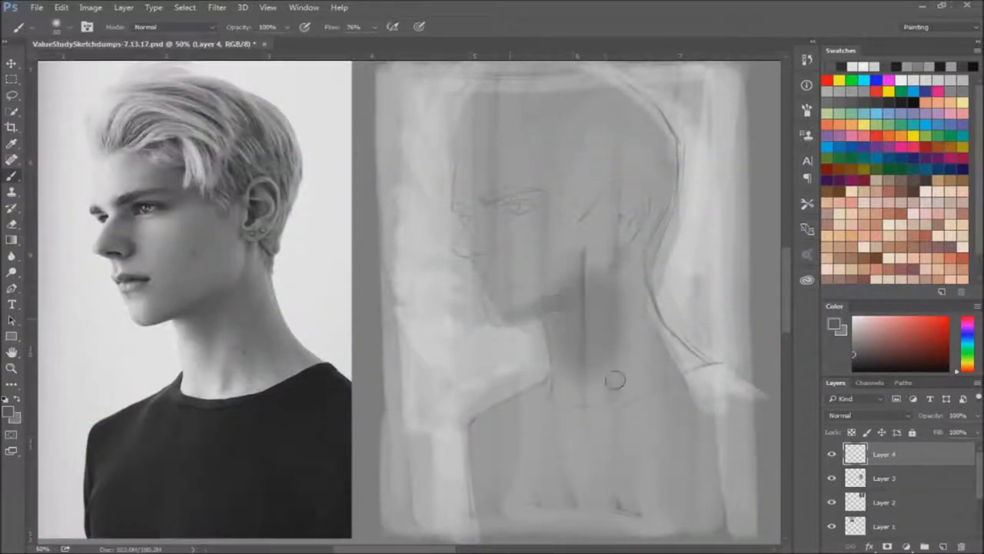
drag(538, 223, 496, 192)
mouse_move(545, 287)
mouse_down()
mouse_move(487, 287)
mouse_move(500, 304)
mouse_up()
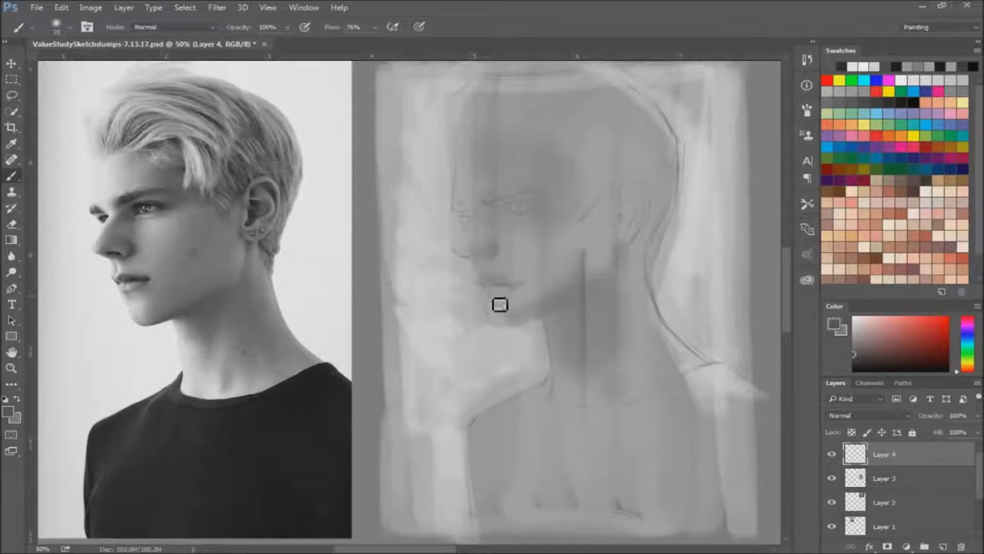
drag(584, 139, 615, 200)
Step: Paint the dark shirt mass across the bottom in black
click(897, 66)
drag(477, 399, 753, 431)
drag(585, 377, 769, 523)
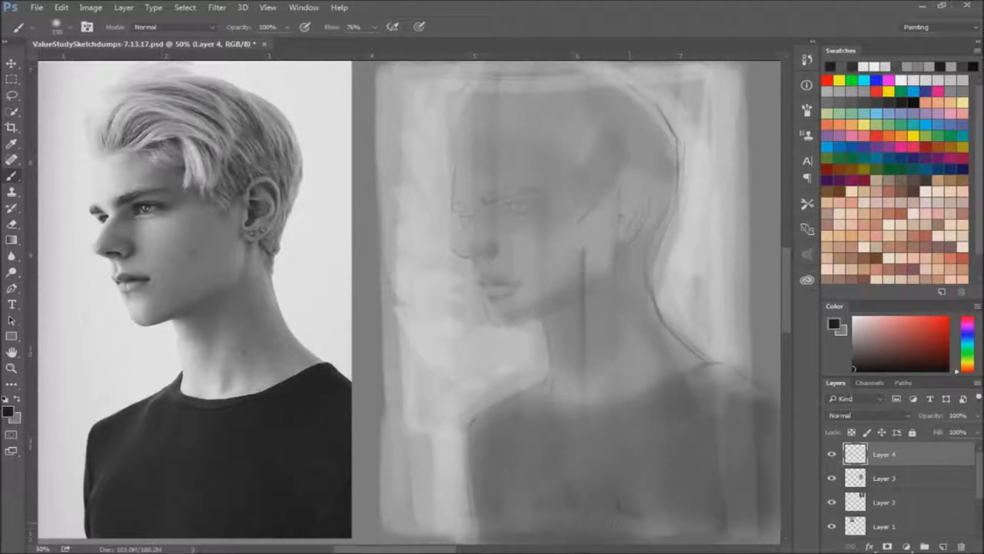
drag(476, 408, 753, 538)
Step: Shade the jaw, neck, cheek and ear area darker
drag(608, 215, 538, 307)
drag(621, 223, 573, 237)
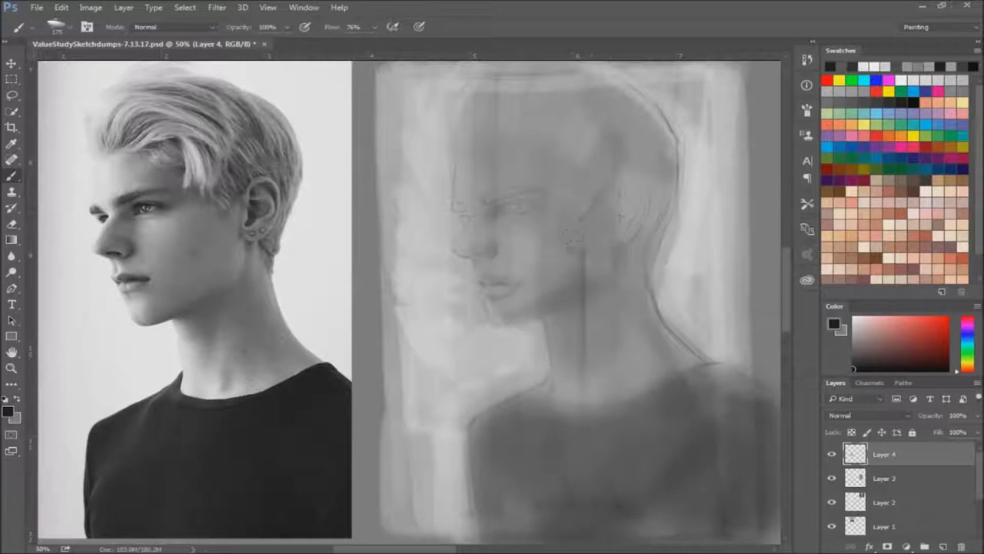
drag(515, 315, 600, 296)
drag(692, 381, 627, 300)
key(shift+b)
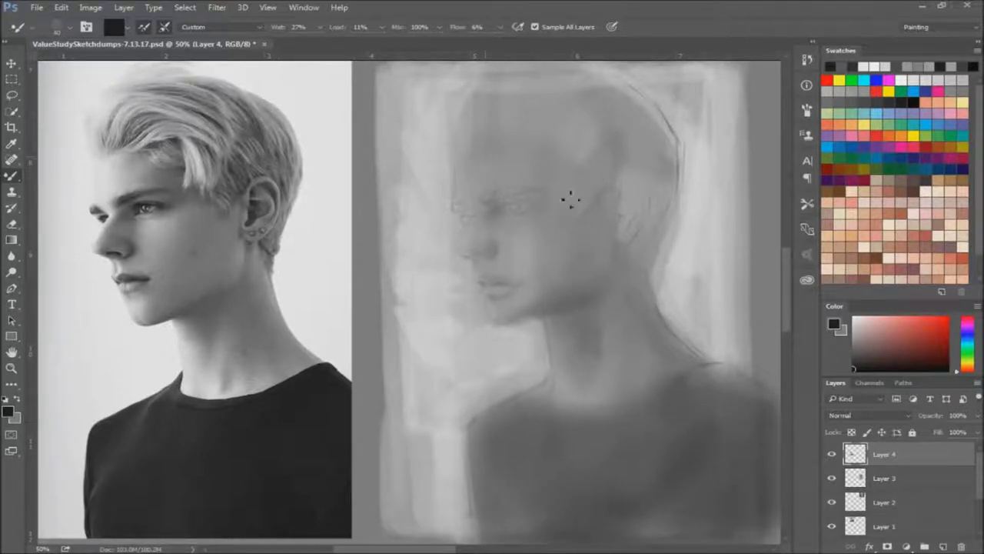
Step: Paint near-white on the forehead and nose, and mark the mouth in mid-grey
key(shift+b)
alt+click(62, 176)
mouse_move(462, 193)
mouse_down()
mouse_move(471, 166)
mouse_move(478, 221)
mouse_up()
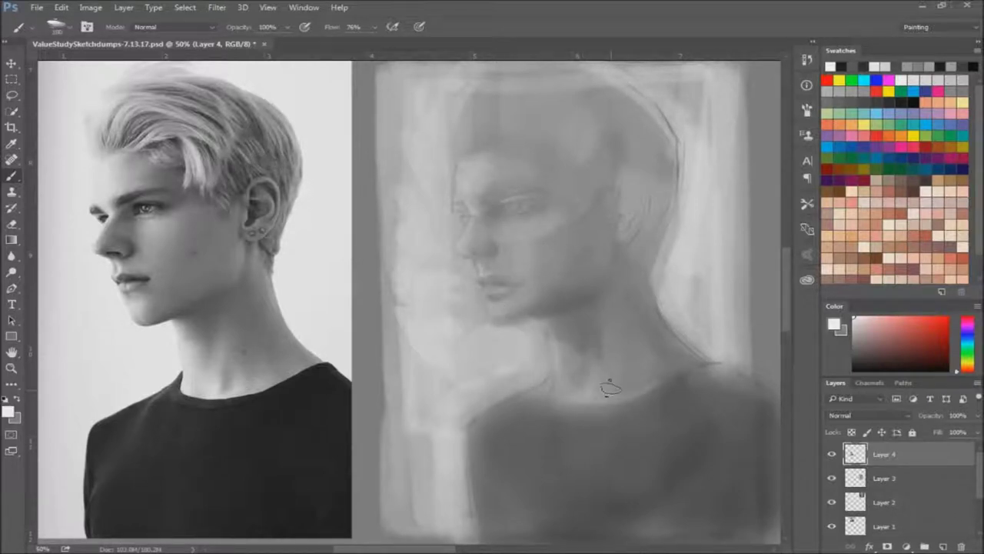
click(843, 92)
drag(517, 283, 492, 288)
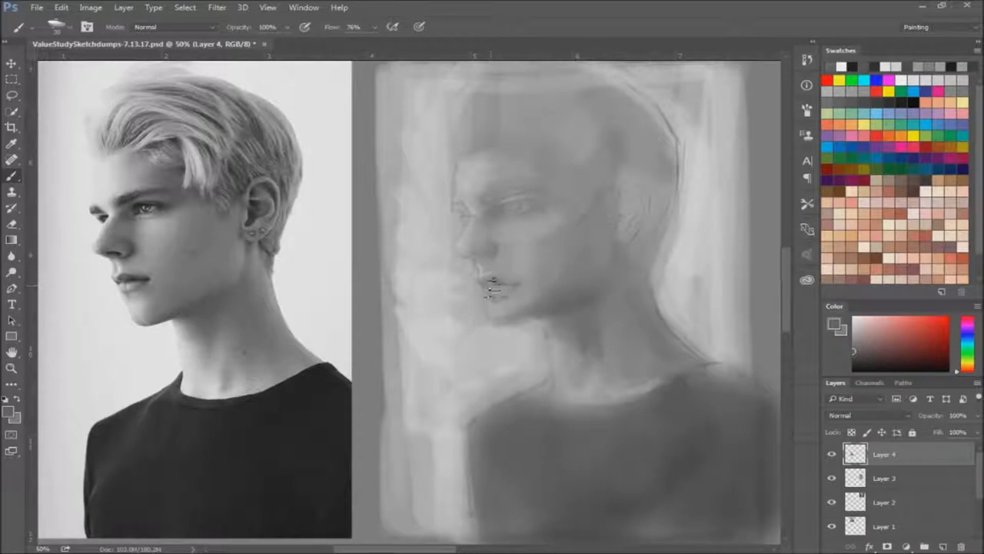
Step: Darken the ear, eye line and mouth-to-cheek shading, and define the eye and eyebrow in black
key(d)
drag(627, 206, 626, 223)
drag(631, 185, 619, 250)
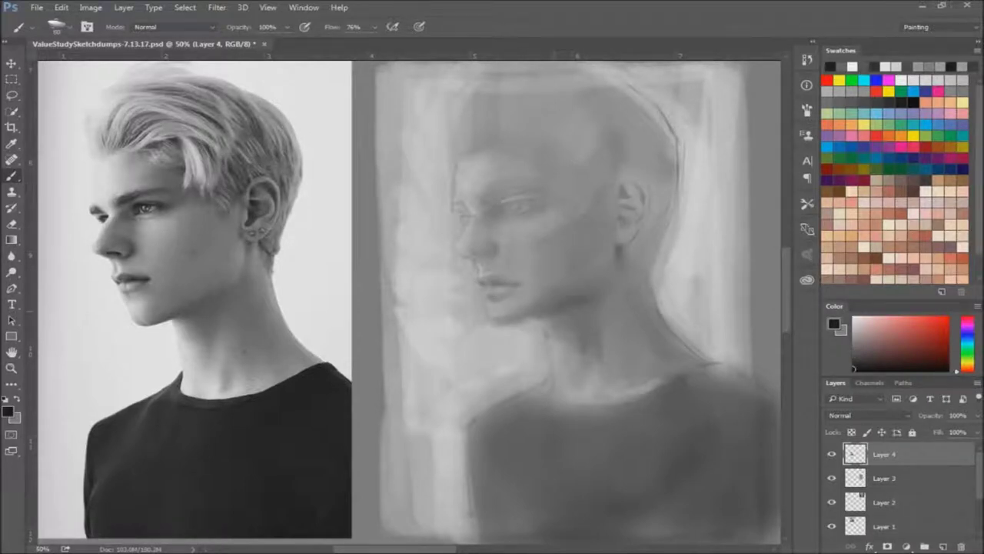
mouse_move(515, 206)
mouse_down()
mouse_move(482, 220)
mouse_move(530, 199)
mouse_move(517, 205)
mouse_up()
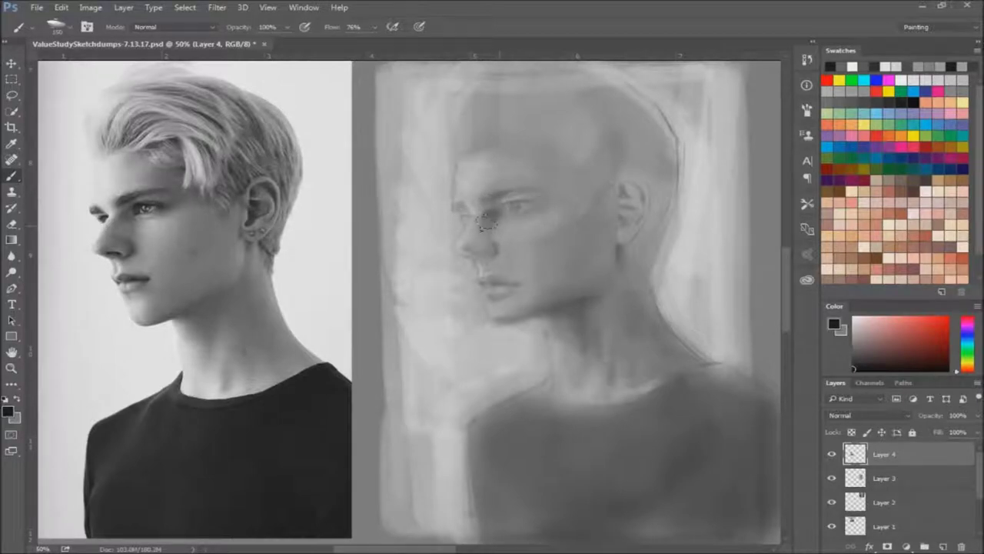
mouse_move(492, 285)
mouse_down()
mouse_move(521, 285)
mouse_move(507, 315)
mouse_up()
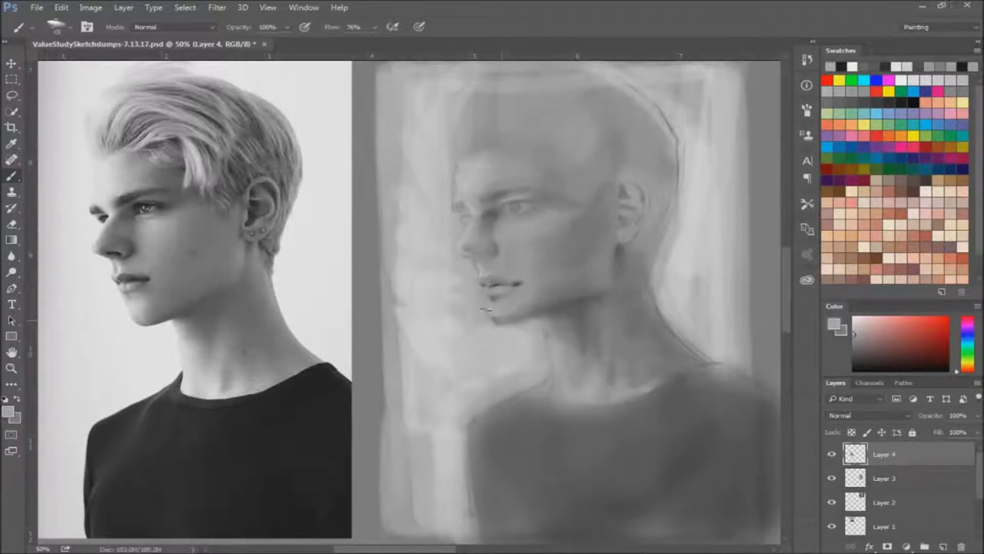
mouse_move(531, 208)
mouse_down()
mouse_move(521, 220)
mouse_move(465, 216)
mouse_move(550, 199)
mouse_up()
Step: Blend briefly, then paint a dark collar line and fill the shirt with broad dark strokes
key(shift+b)
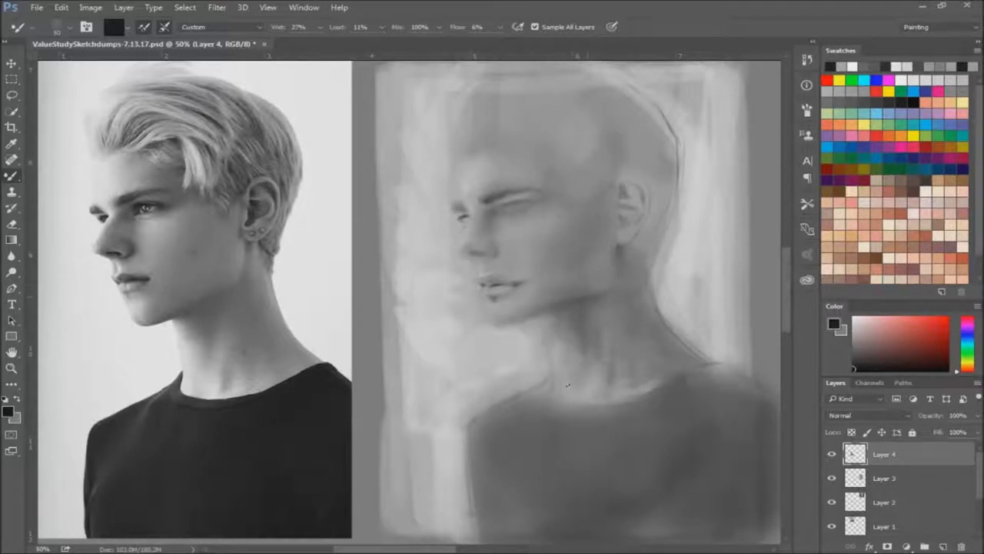
key(shift+b)
mouse_move(543, 377)
mouse_down()
mouse_move(674, 390)
mouse_move(694, 381)
mouse_move(492, 416)
mouse_move(476, 531)
mouse_up()
mouse_move(538, 407)
mouse_down()
mouse_move(753, 530)
mouse_move(492, 461)
mouse_up()
drag(738, 431, 508, 531)
drag(753, 461, 523, 530)
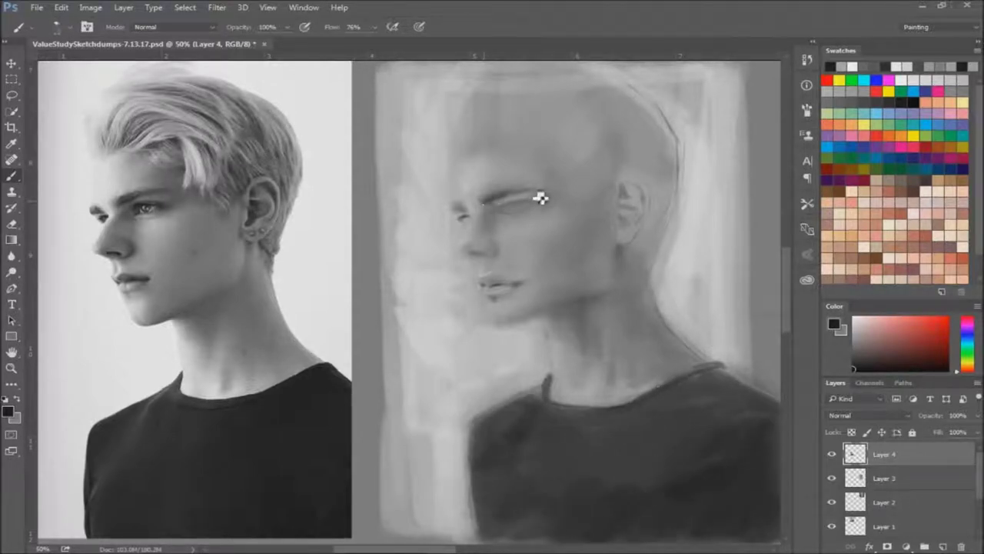
Step: Darken the eyes and brows, define the lip line, and add a horizontal guide at mouth level
mouse_move(474, 217)
mouse_down()
mouse_move(467, 226)
mouse_move(516, 213)
mouse_move(526, 221)
mouse_move(520, 207)
mouse_up()
drag(483, 281, 523, 284)
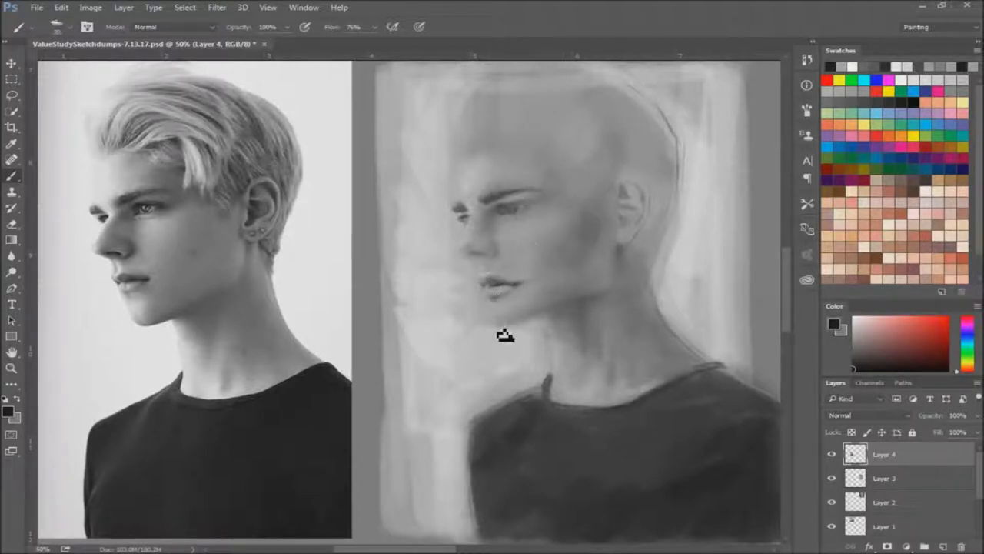
click(851, 67)
drag(659, 55, 659, 280)
key(shift+b)
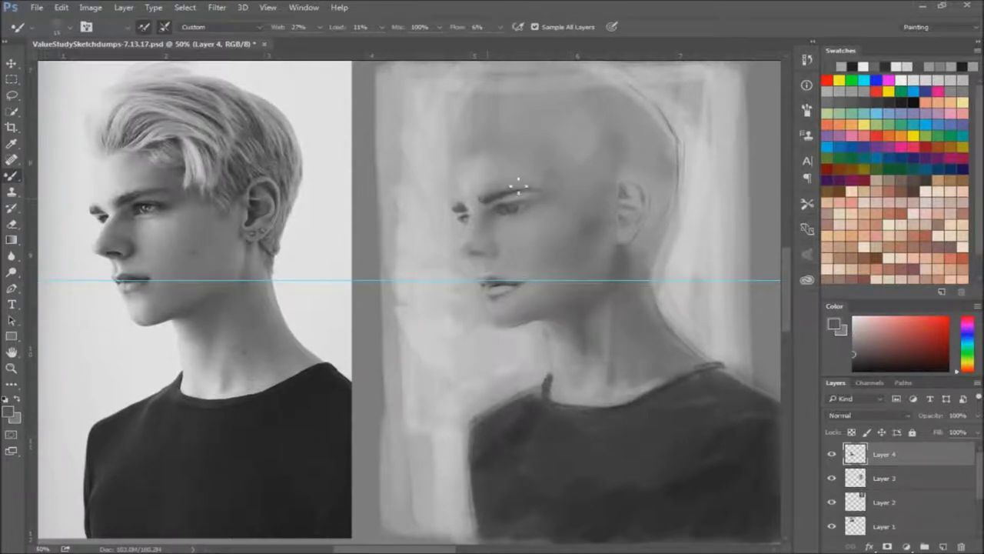
scroll(390, 292, up, 3)
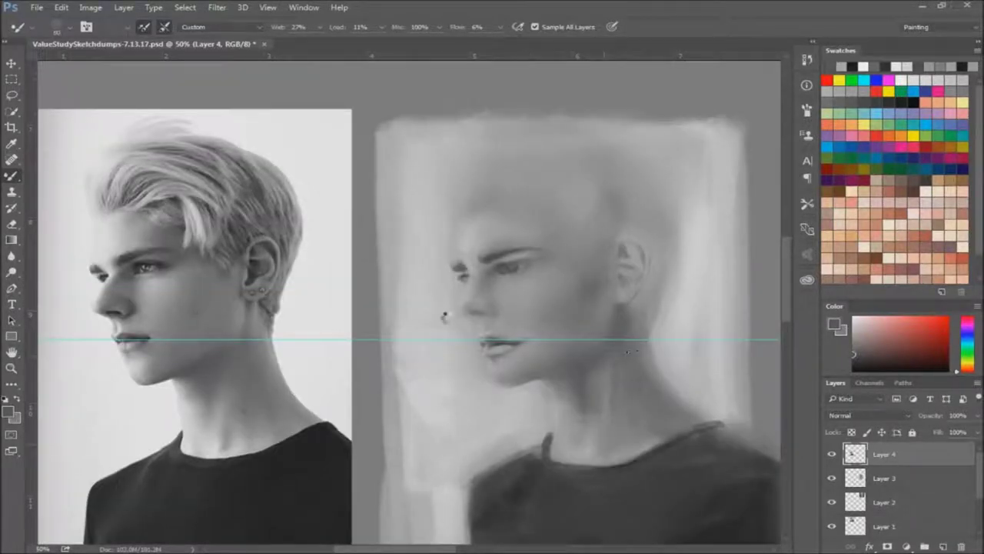
Step: Hide the guide and paint dark grey over the hair behind the ear
key(ctrl+semicolon)
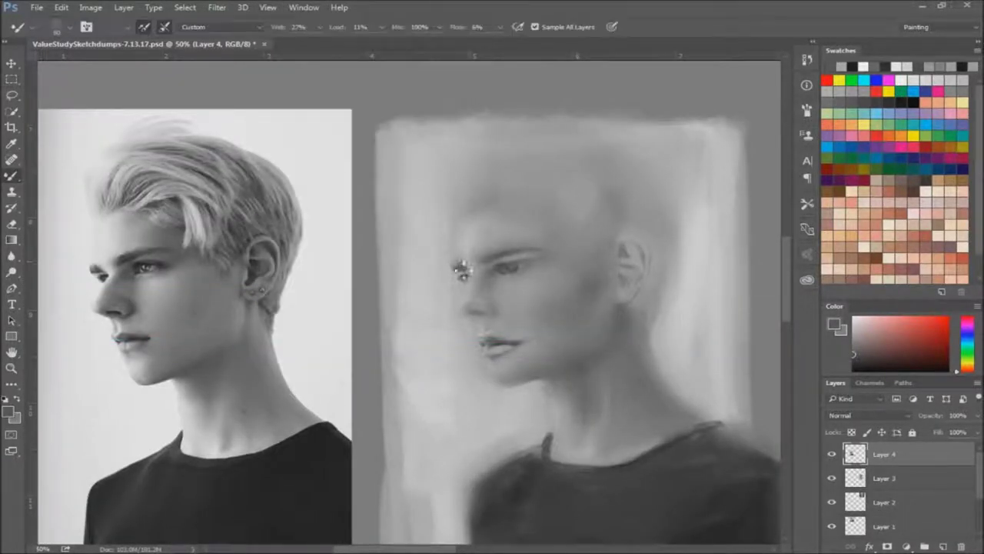
key(shift+b)
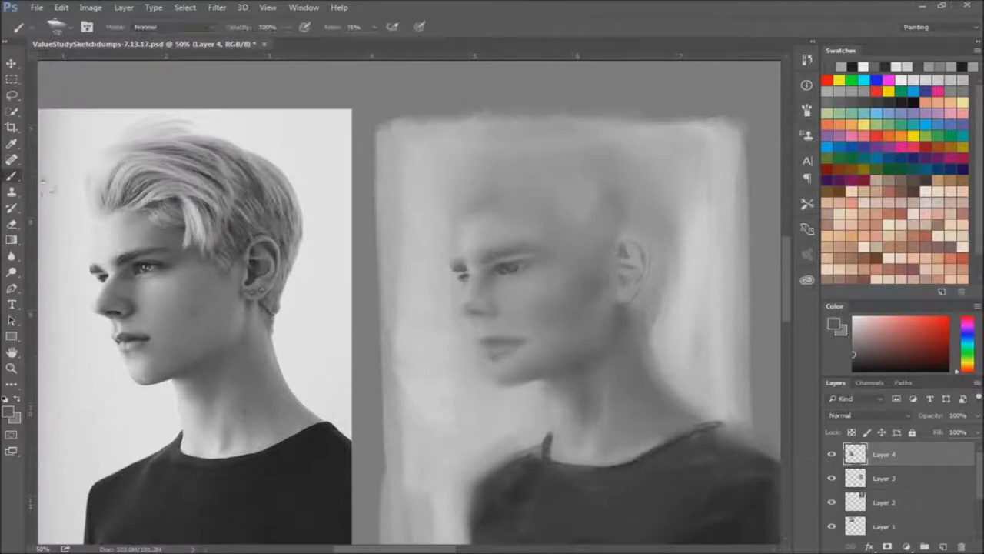
click(856, 66)
mouse_move(538, 196)
mouse_down()
mouse_move(638, 223)
mouse_move(646, 177)
mouse_up()
mouse_move(646, 215)
mouse_down()
mouse_move(689, 278)
mouse_move(654, 346)
mouse_up()
Step: Add white strokes along the hair, ear and neck, and lighten the chin and jawline
key(x)
drag(654, 258, 661, 373)
drag(715, 419, 761, 450)
drag(669, 323, 691, 384)
mouse_move(507, 360)
mouse_down()
mouse_move(547, 426)
mouse_move(468, 505)
mouse_move(483, 351)
mouse_move(463, 308)
mouse_up()
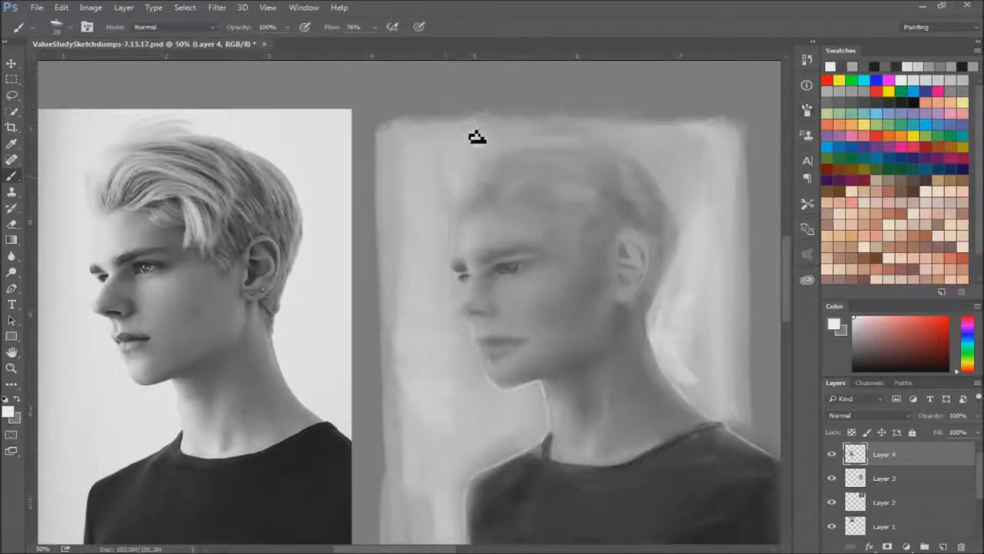
Step: Brighten the background behind the head and beside the neck, then blend it with the Mixer Brush
mouse_move(659, 261)
mouse_down()
mouse_move(659, 307)
mouse_move(738, 431)
mouse_up()
drag(757, 123, 765, 415)
drag(707, 230, 757, 154)
mouse_move(753, 323)
mouse_down()
mouse_move(744, 410)
mouse_move(761, 131)
mouse_up()
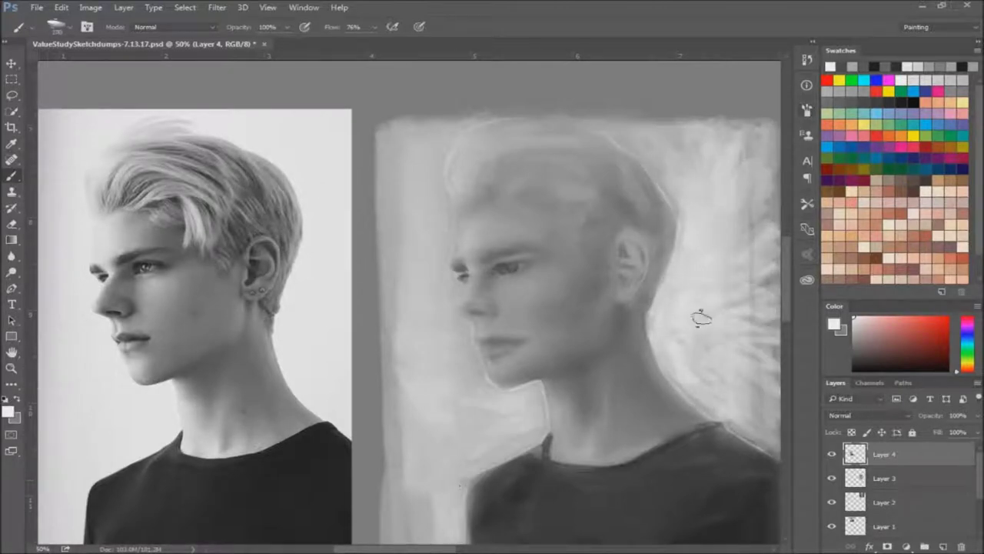
key(shift+b)
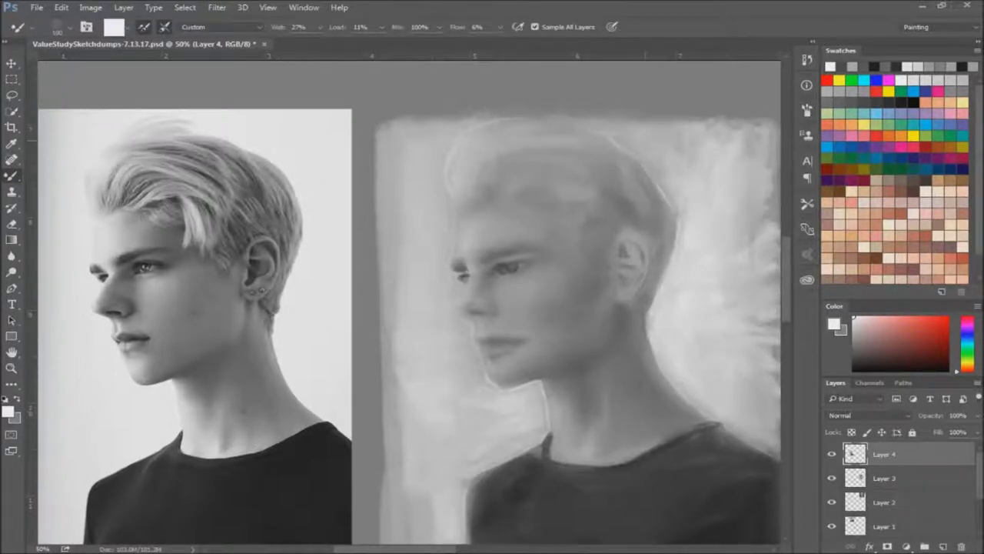
key(shift+b)
Step: Darken and refine the lips and lighten the brow area
drag(480, 344, 487, 346)
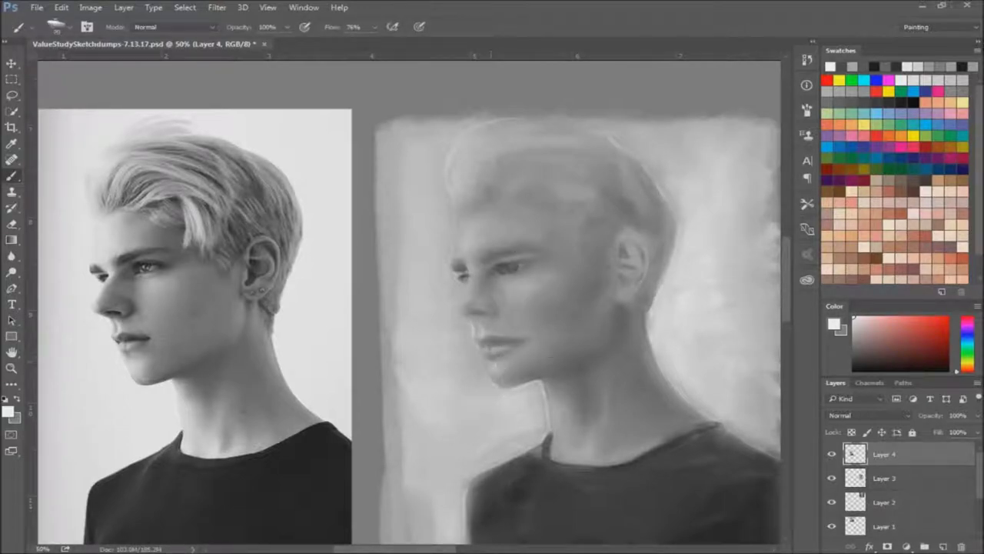
drag(466, 237, 481, 237)
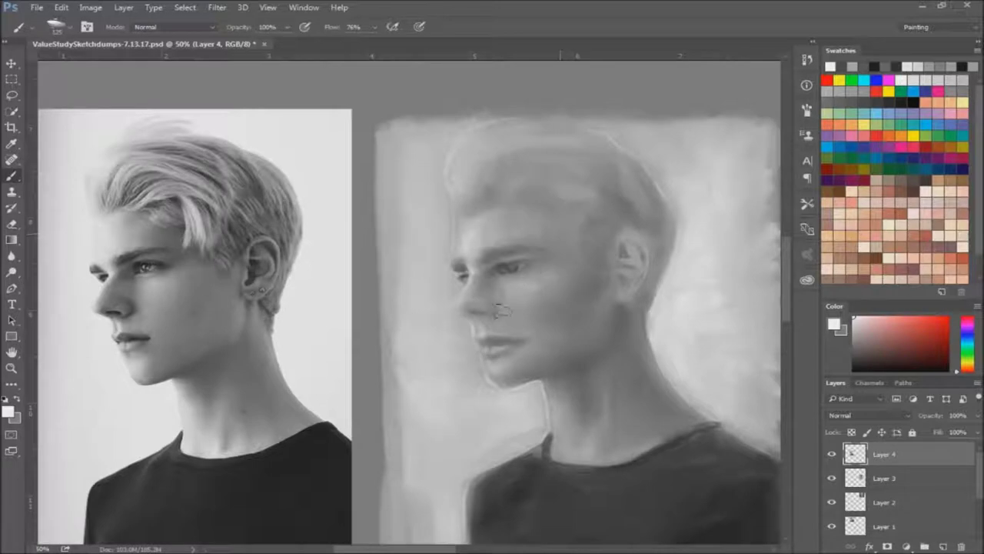
alt+click(472, 315)
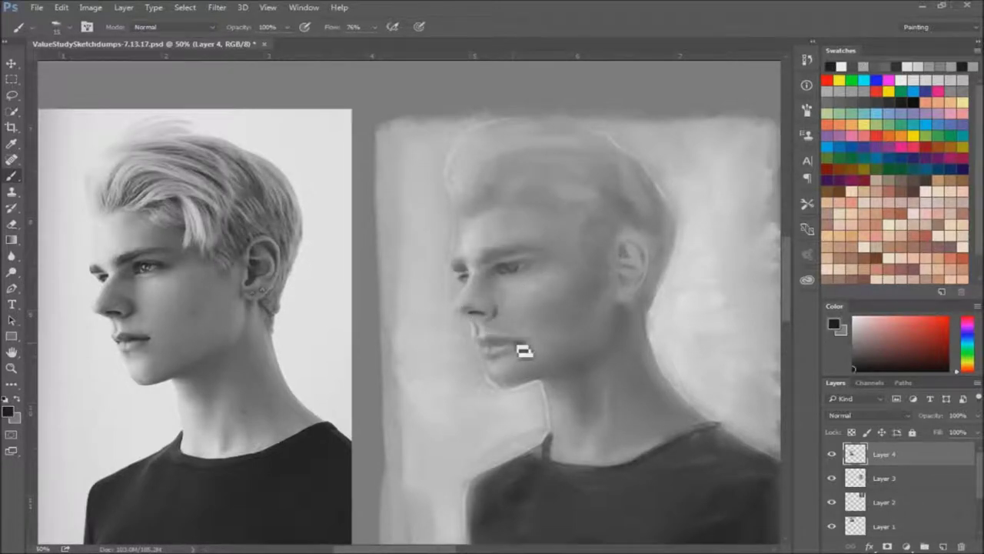
mouse_move(484, 351)
mouse_down()
mouse_move(501, 350)
mouse_move(495, 365)
mouse_up()
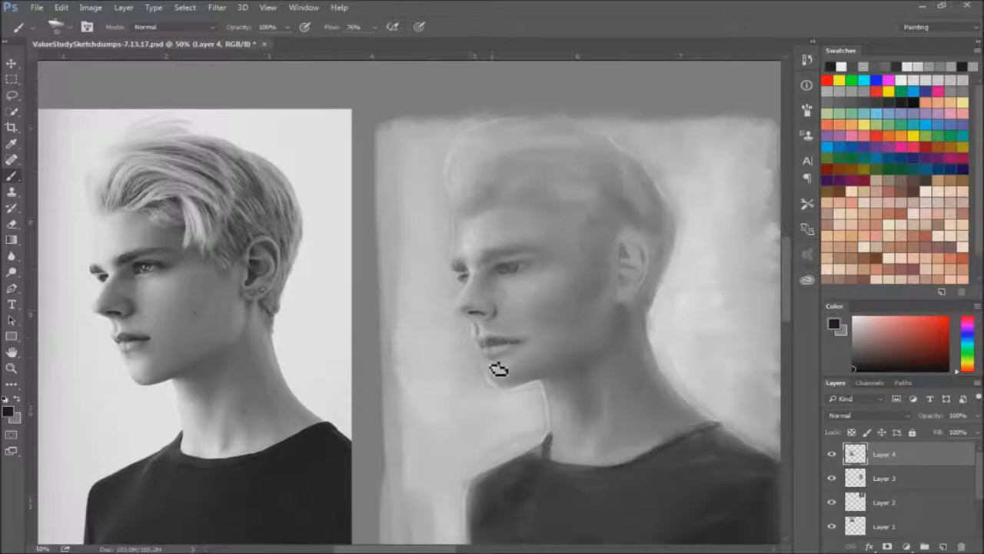
Step: Add lighter strokes to the hair and darken the ear shading with sampled tones
alt+click(617, 306)
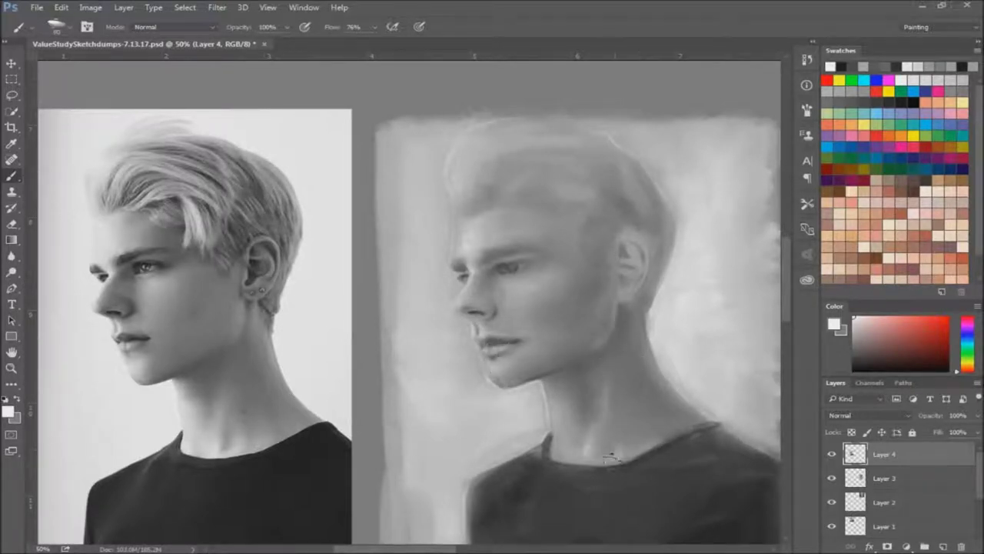
mouse_move(559, 199)
mouse_down()
mouse_move(588, 226)
mouse_move(554, 219)
mouse_up()
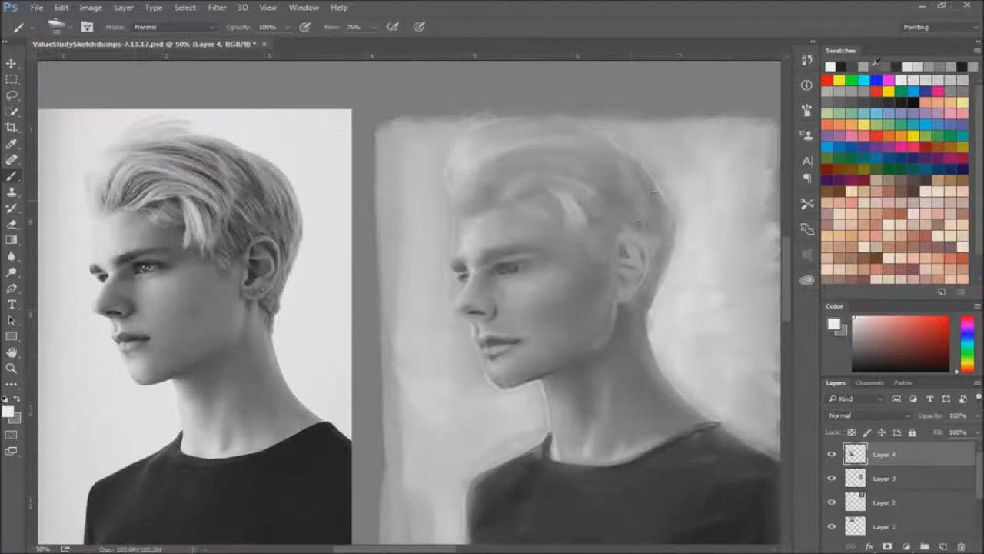
alt+click(616, 371)
drag(625, 284, 629, 252)
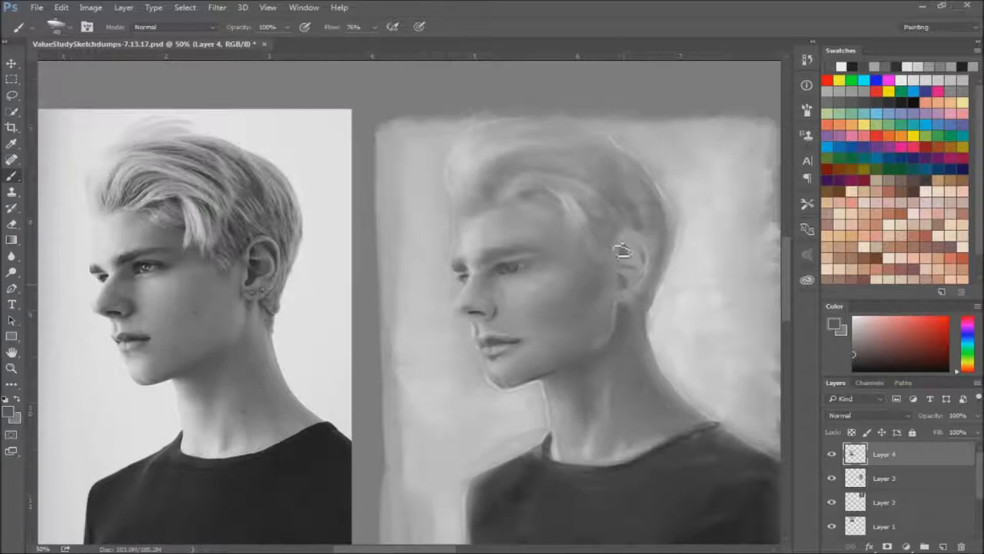
alt+click(624, 317)
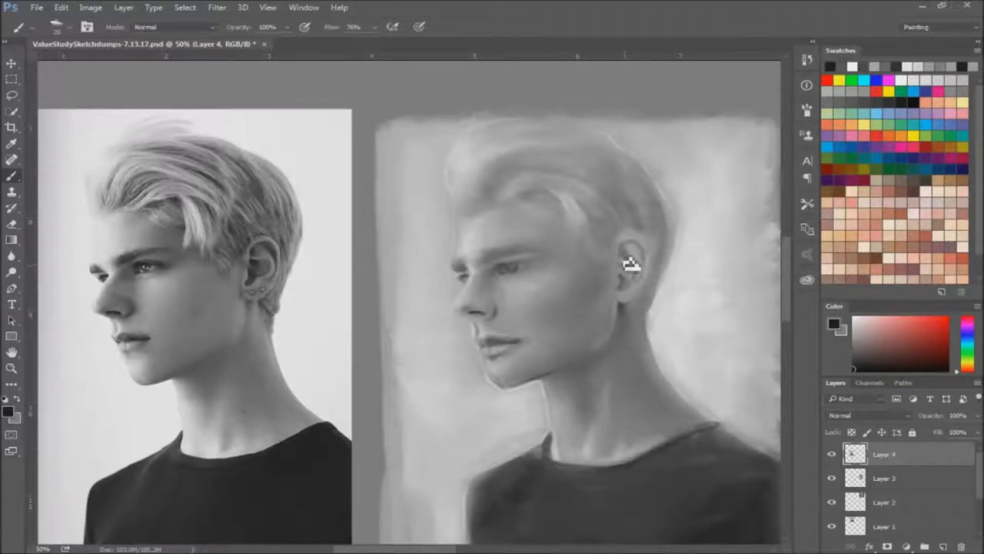
Step: Blend briefly, then repaint the eye area with a darker sampled tone
key(shift+b)
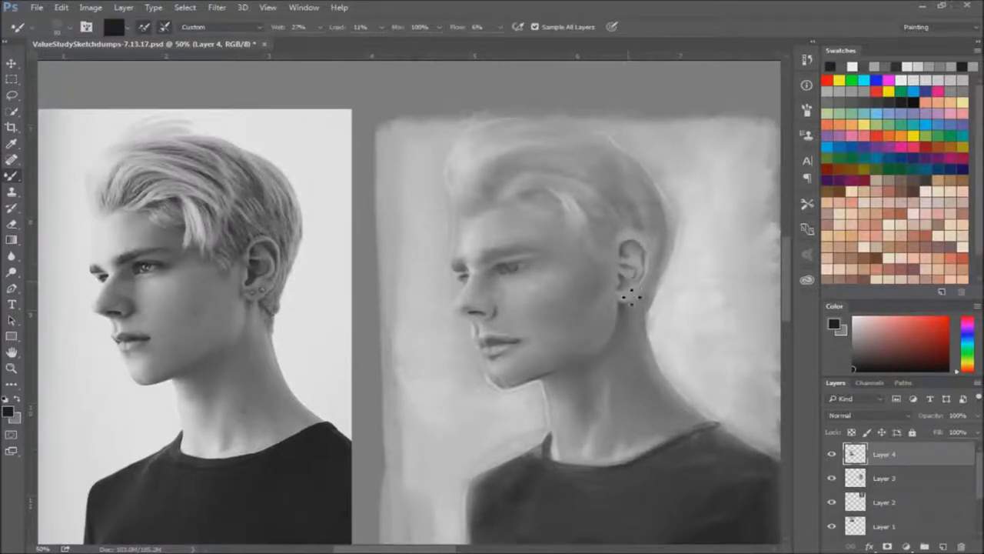
alt+click(80, 178)
key(shift+b)
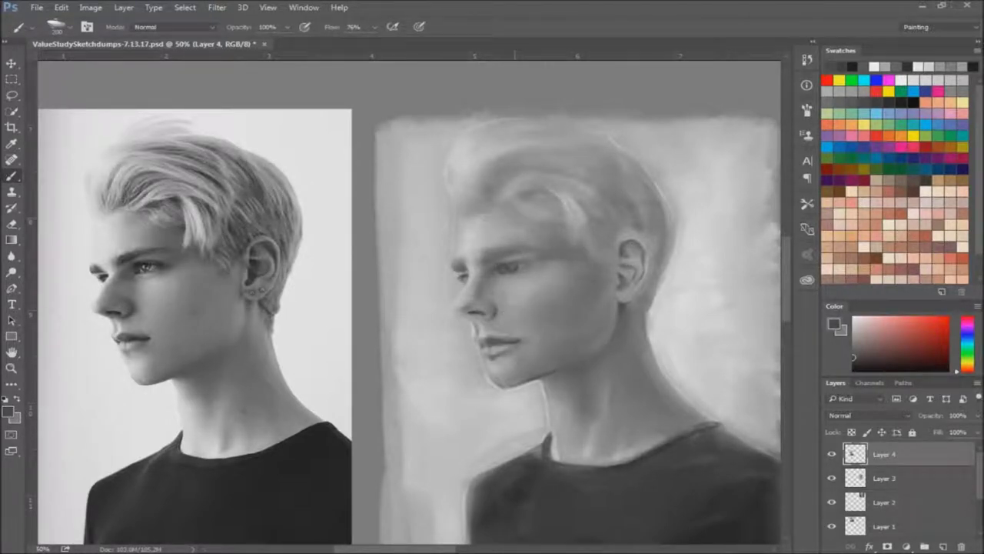
alt+click(480, 280)
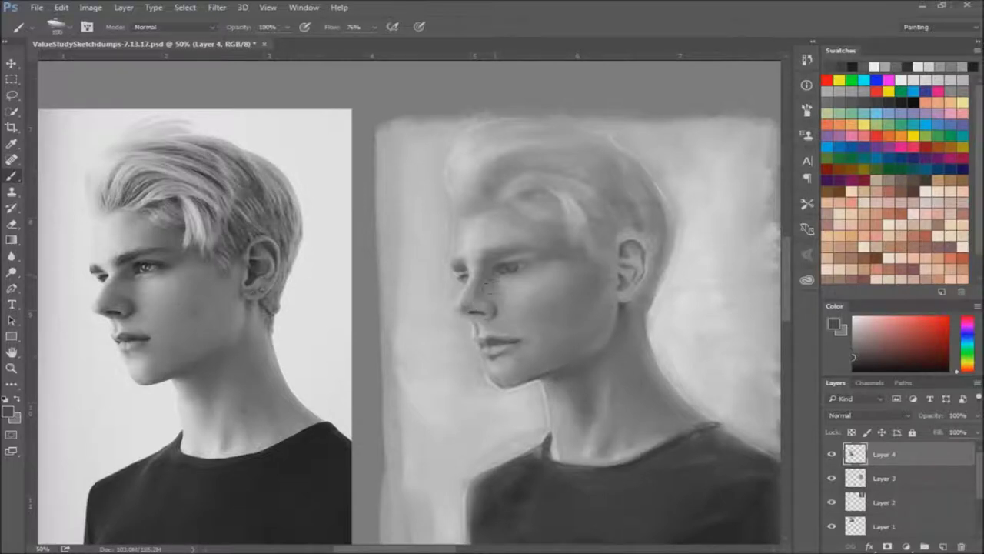
drag(502, 275, 525, 267)
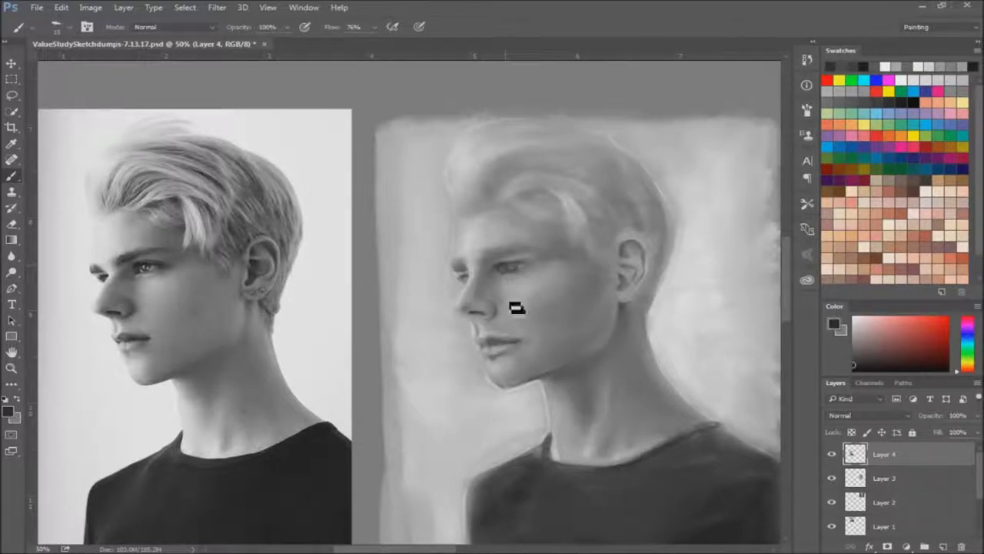
drag(516, 308, 510, 275)
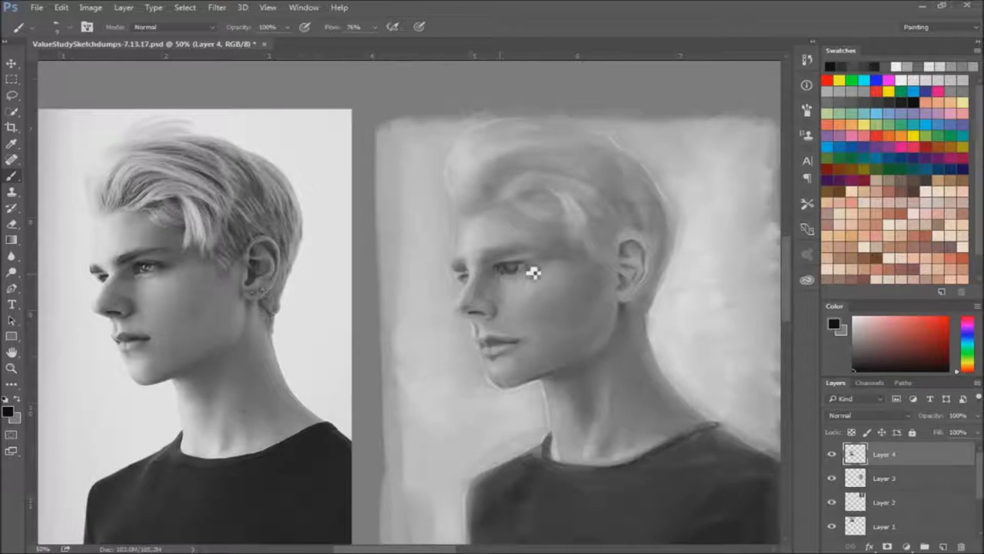
Step: Enlarge the brush and alternate black and light grey with brief Mixer Brush blending
key(bracketright)
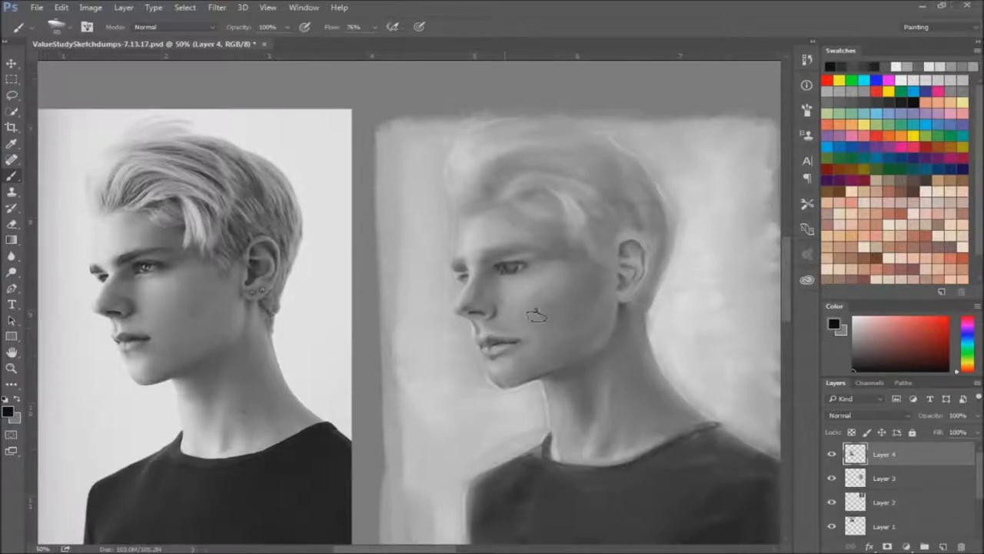
key(x)
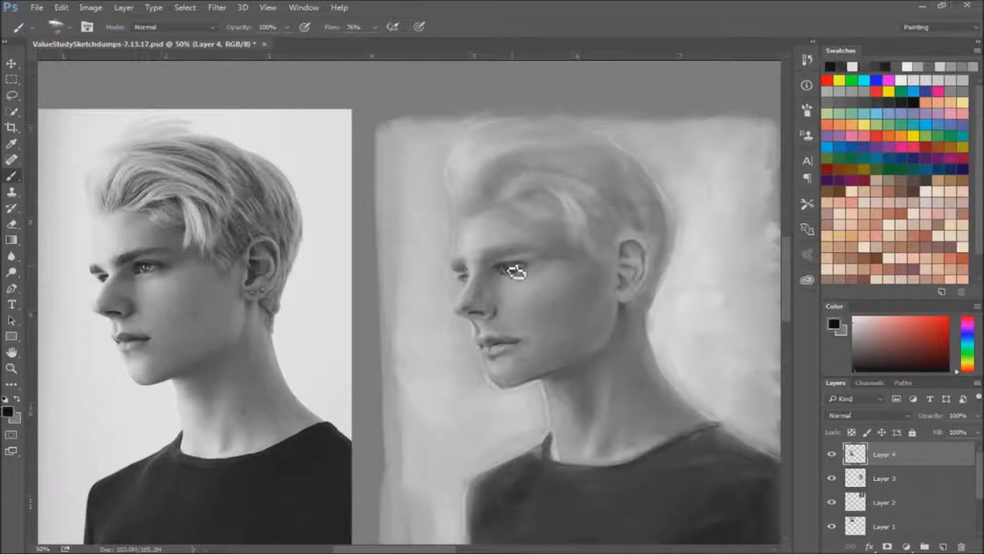
key(shift+b)
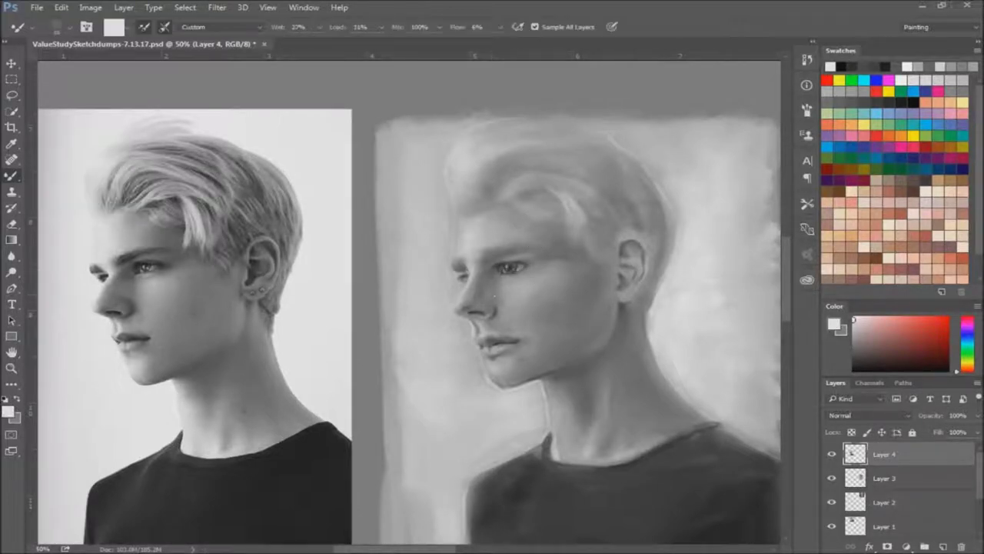
key(shift+b)
key(x)
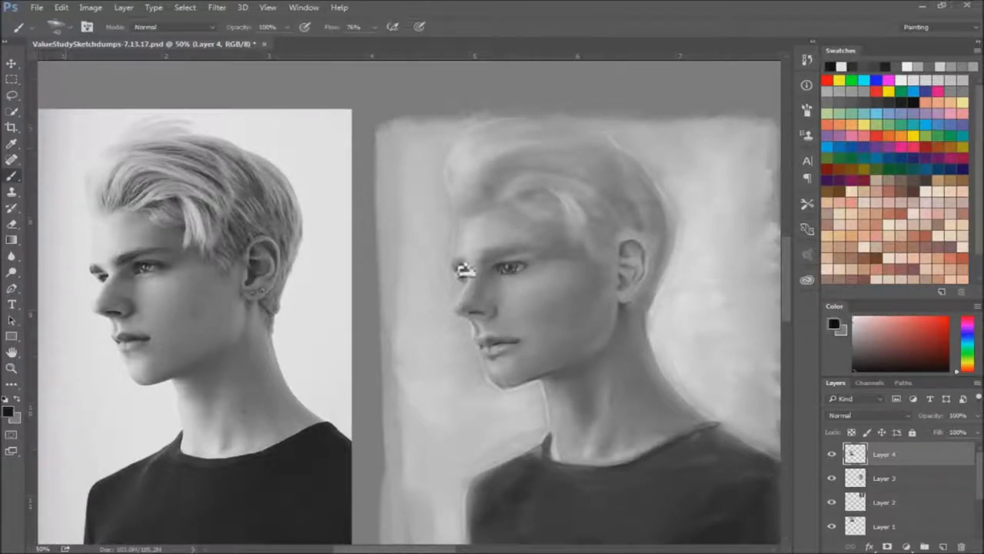
key(bracketleft)
key(bracketleft)
key(bracketleft)
key(bracketright)
key(bracketright)
key(bracketright)
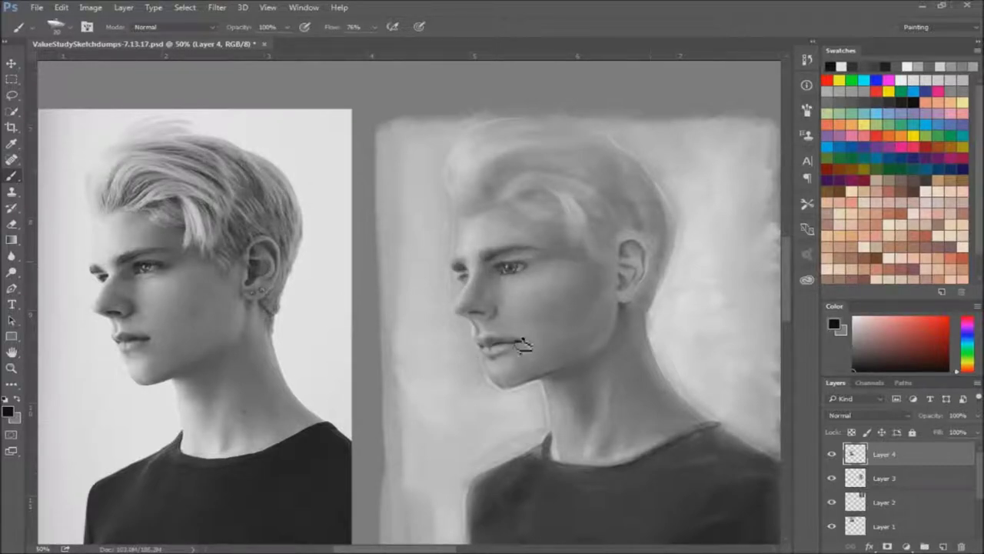
Step: Shrink the brush for lip detail, sample light grey, blend, and launch Liquify on Layer 4
key(x)
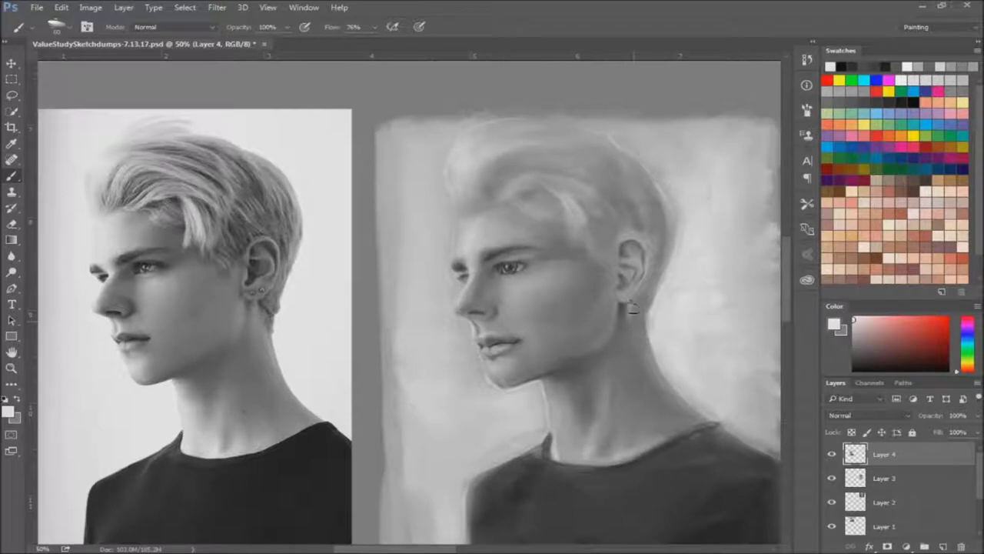
key(bracketleft)
key(bracketleft)
key(x)
key(bracketleft)
alt+click(556, 281)
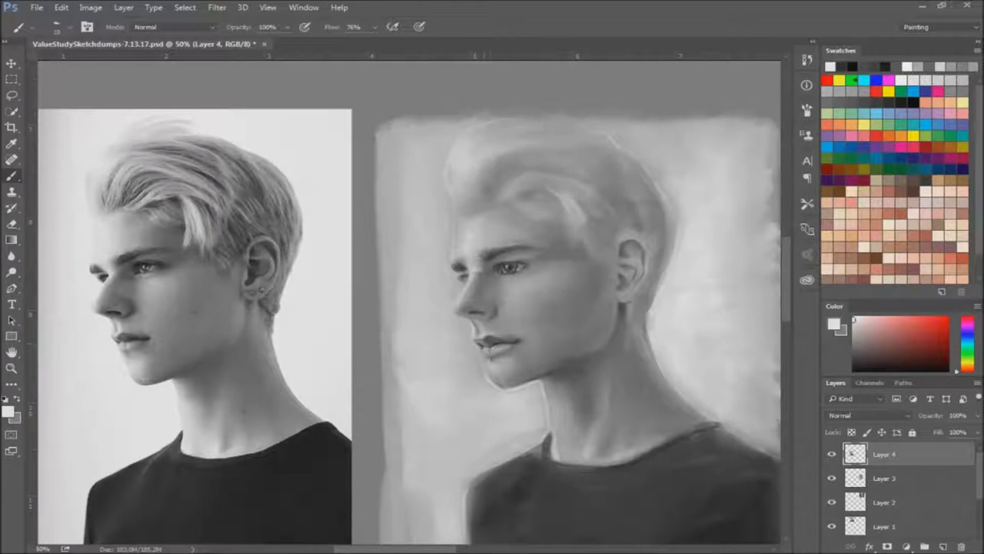
key(shift+b)
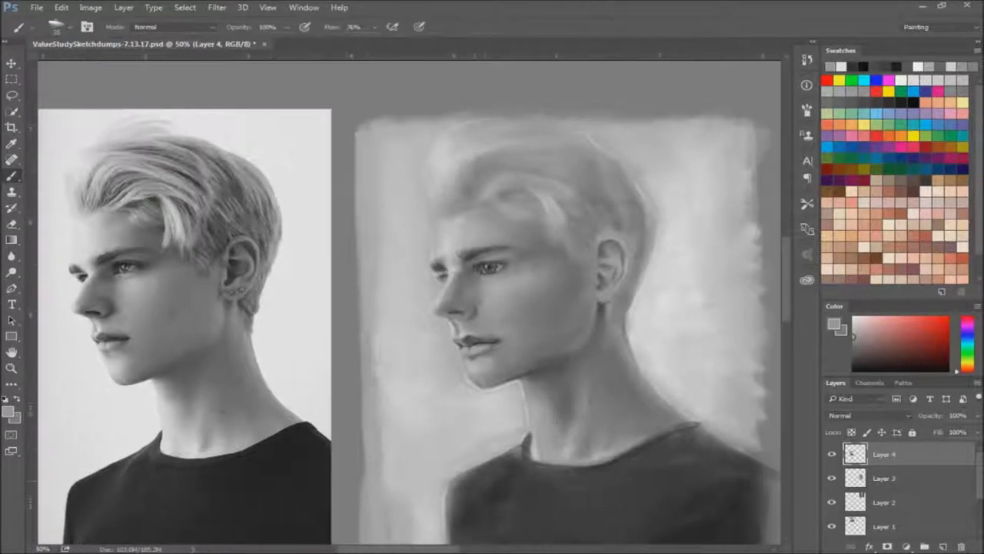
key(ctrl+shift+x)
Step: Reshape the eye and eyebrow with Liquify and sample dark tones near the eye
drag(465, 333, 442, 330)
key(Return)
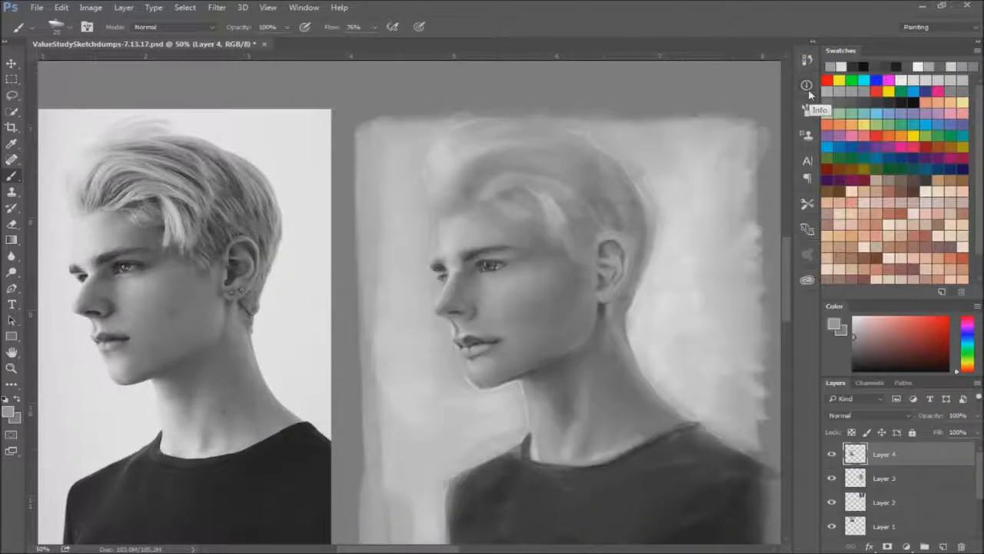
alt+click(484, 263)
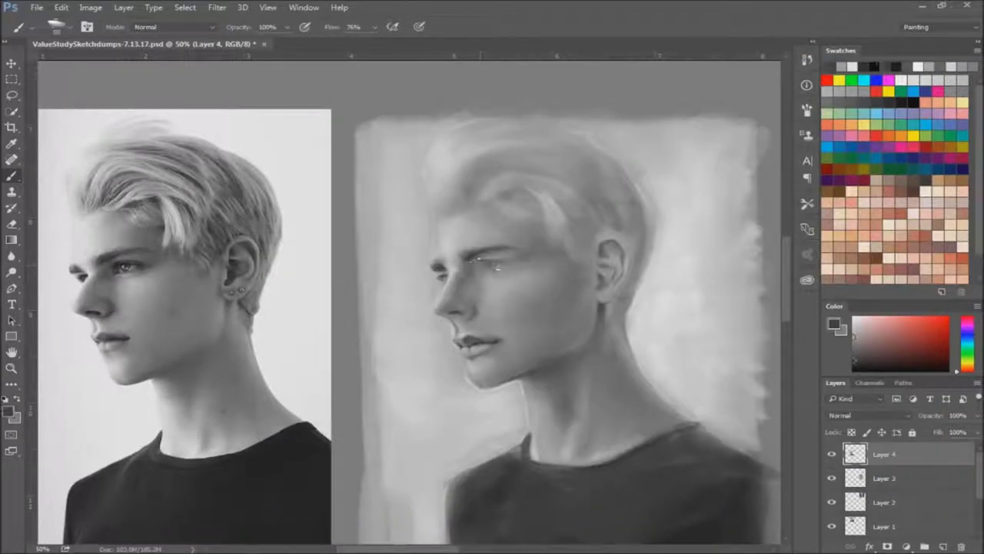
alt+click(494, 264)
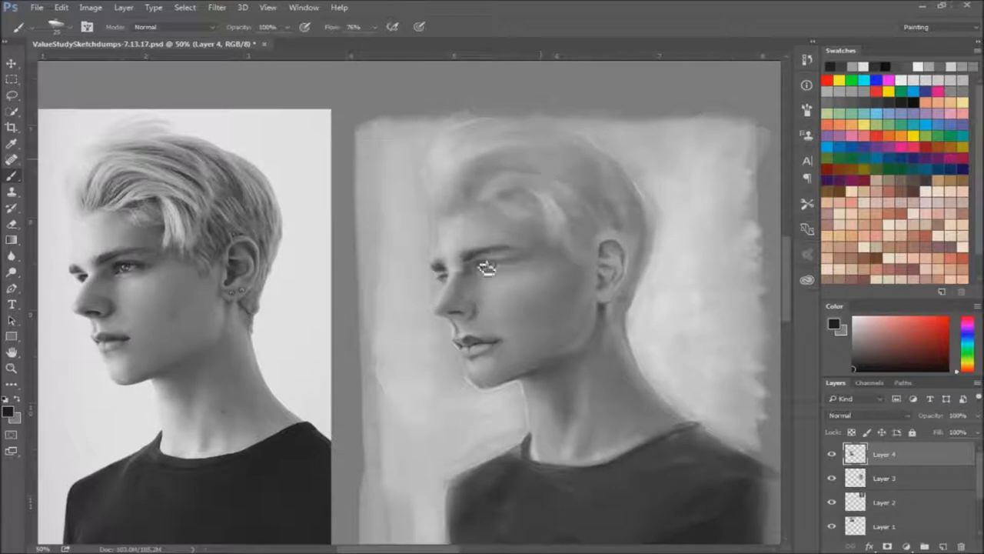
alt+click(439, 418)
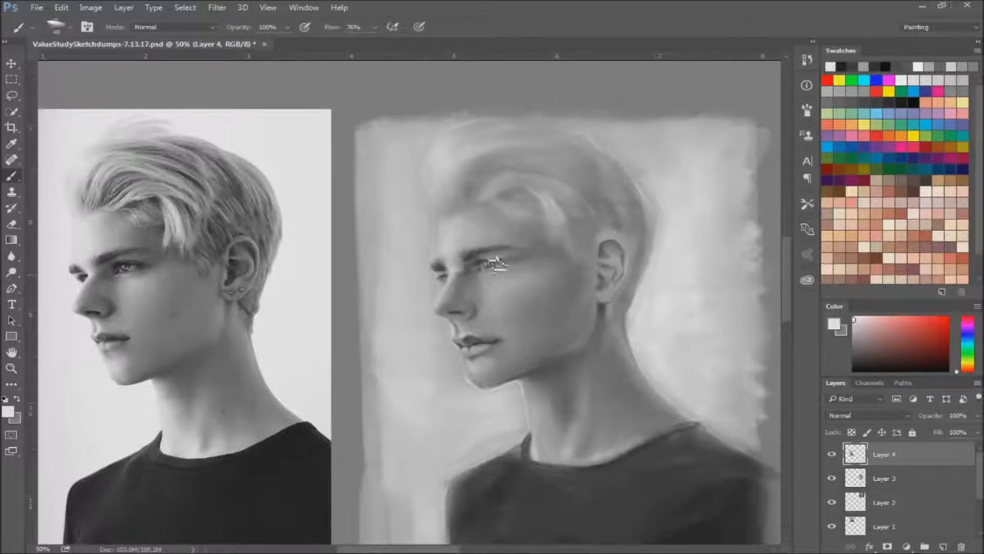
alt+click(492, 265)
Step: Darken the shadow beside the ear with a larger brush and blend it
key(bracketright)
key(bracketright)
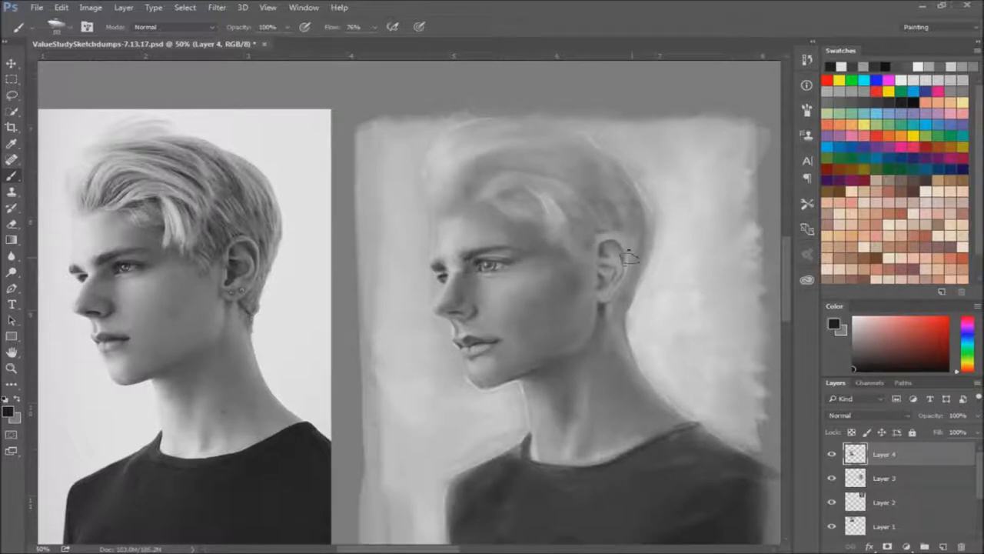
click(841, 68)
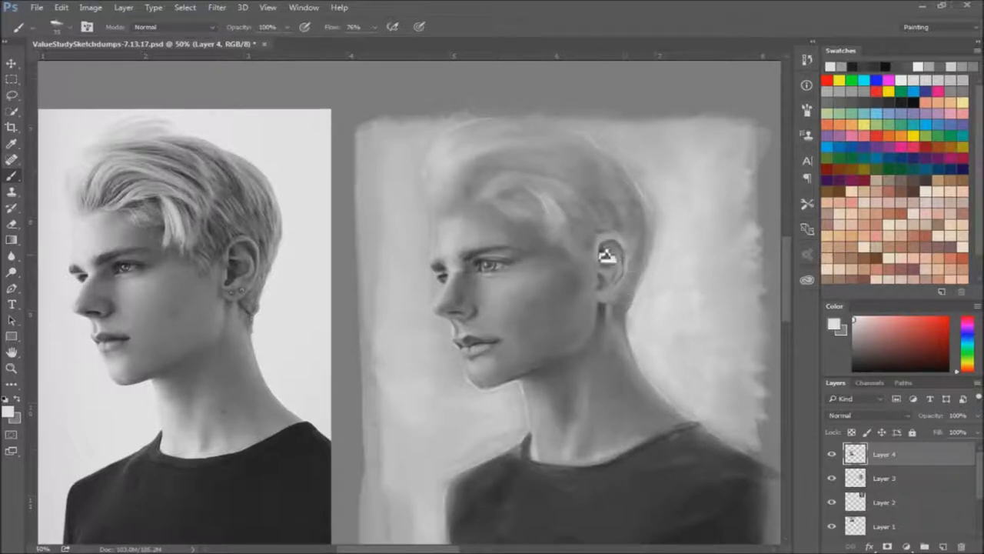
alt+click(611, 255)
drag(613, 283, 601, 304)
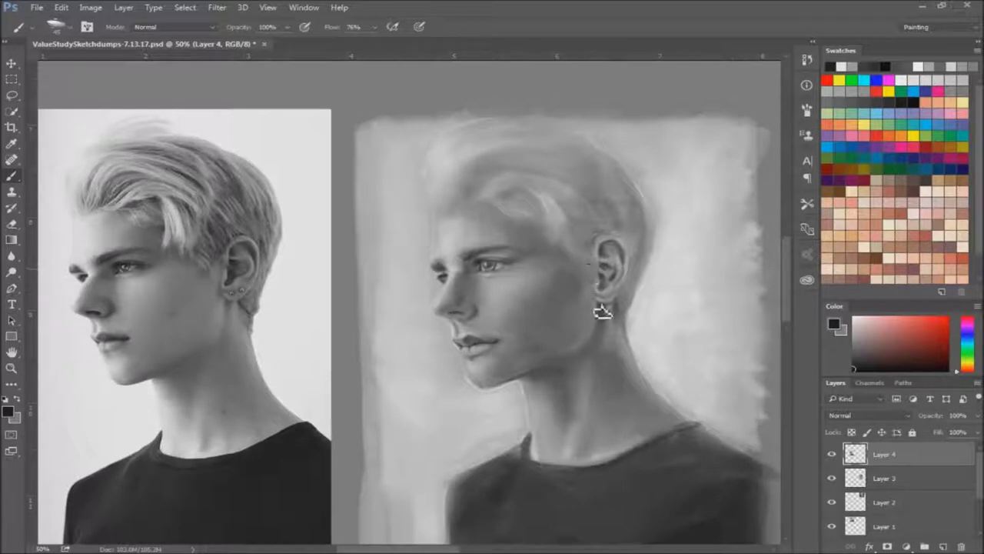
key(shift+b)
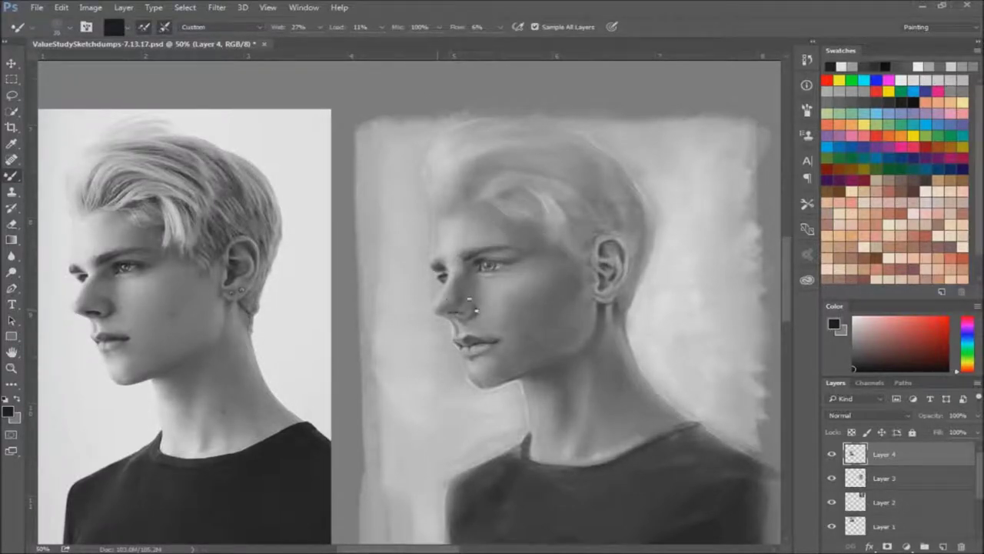
key(shift+b)
Step: Brighten the left and right background edges and a patch of hair above the ear
key(x)
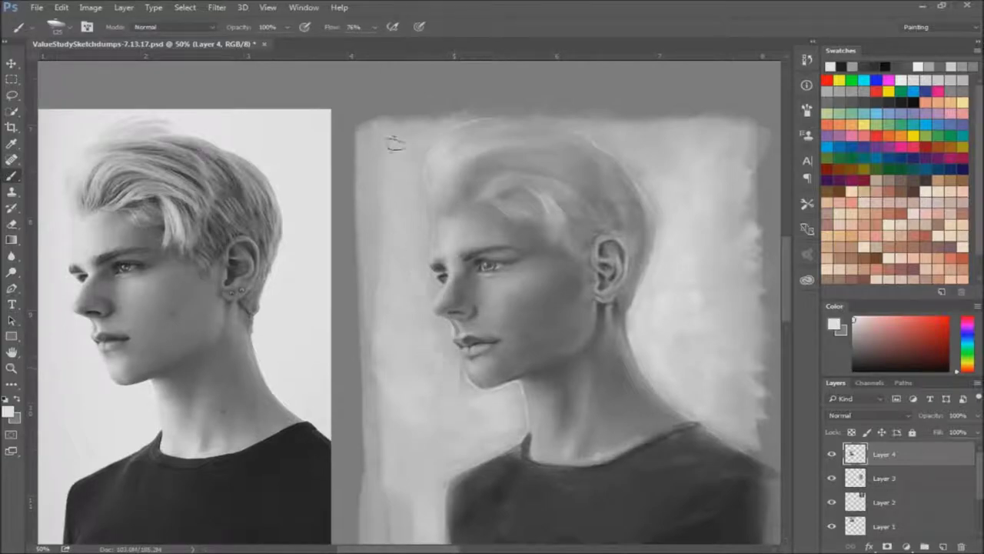
drag(393, 533, 375, 338)
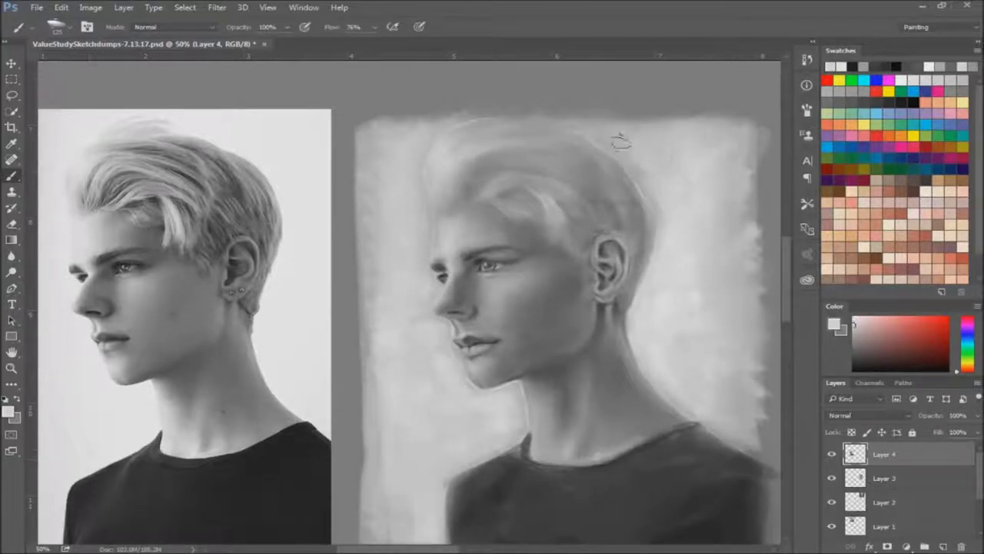
drag(746, 131, 738, 446)
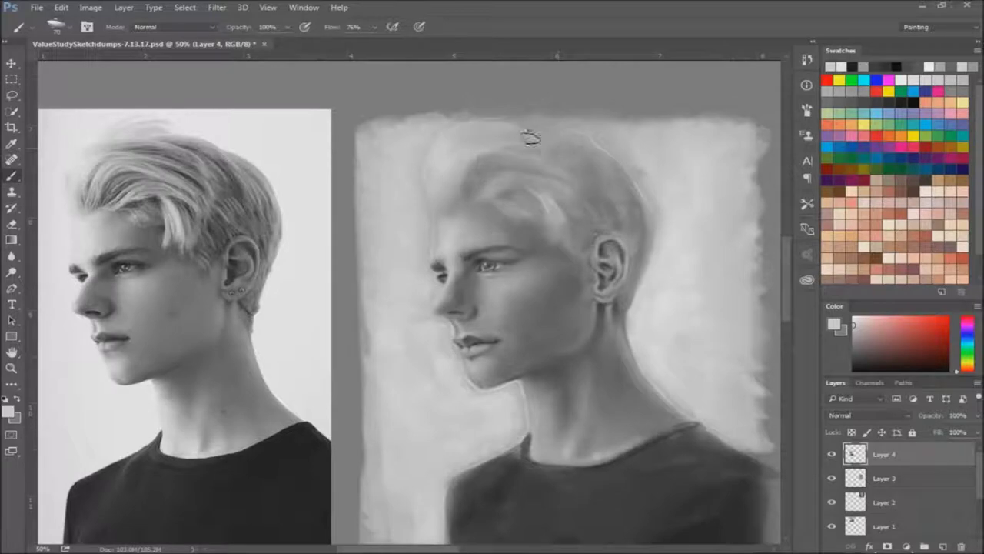
key(x)
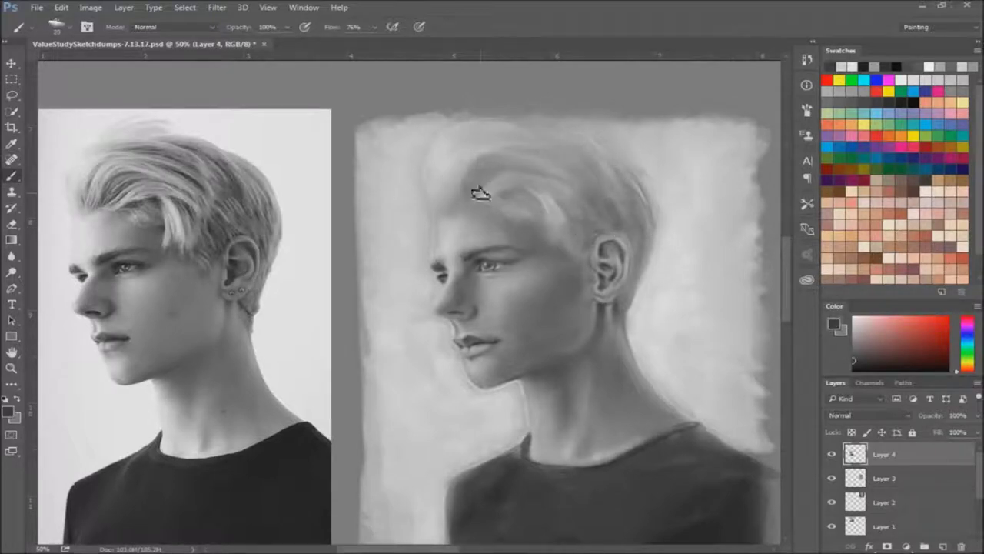
key(x)
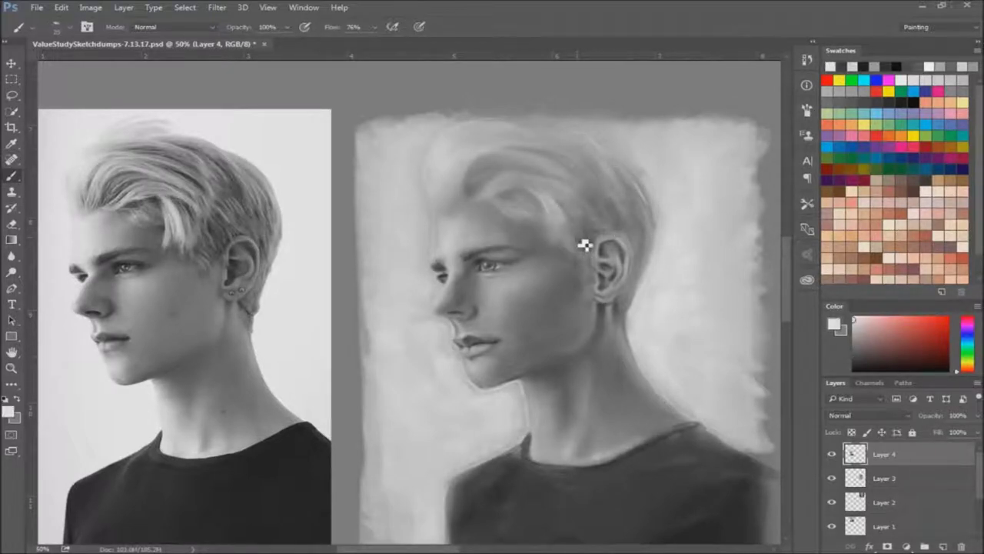
drag(539, 209, 510, 186)
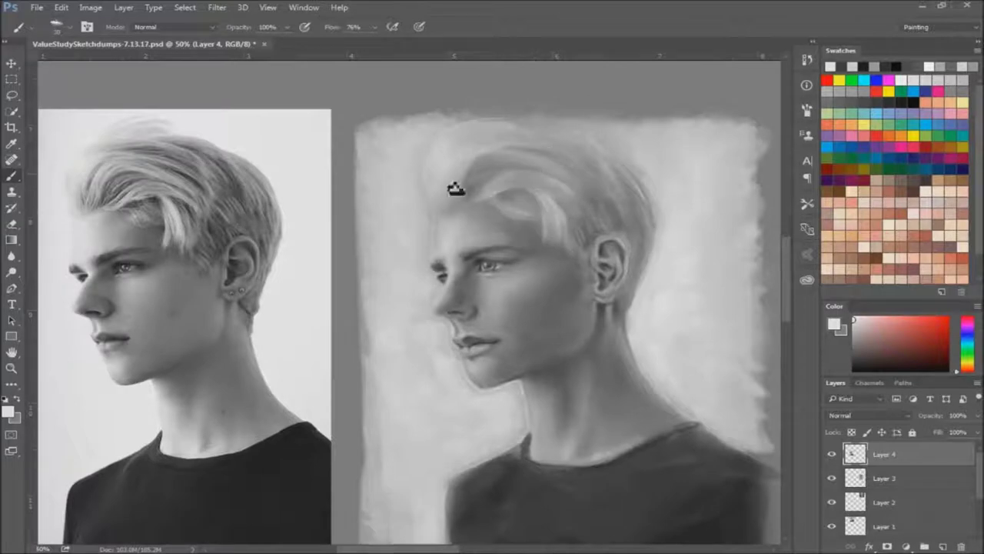
Step: Darken the left shirt, sharpen the neckline and darken the shoulder edge
key(x)
scroll(618, 349, down, 2)
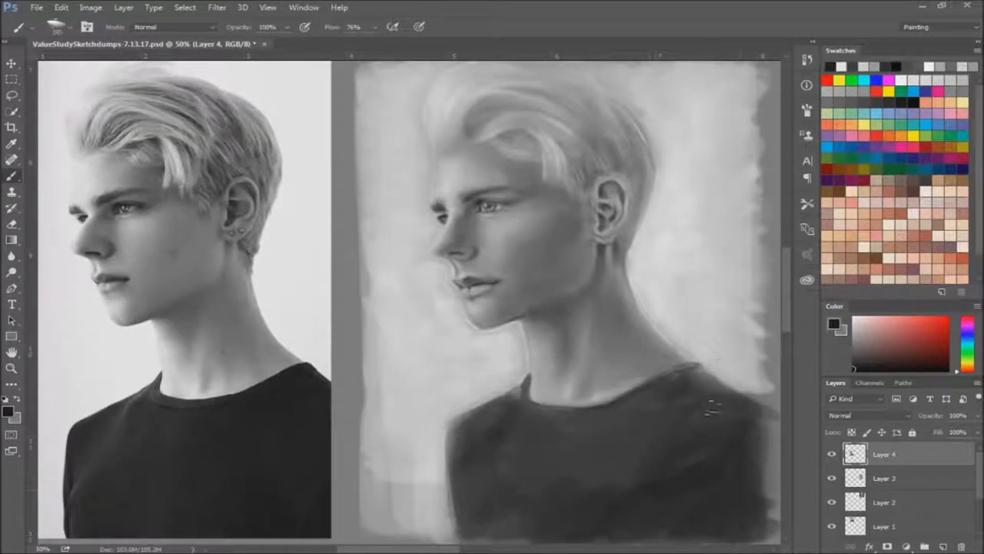
mouse_move(461, 419)
mouse_down()
mouse_move(457, 500)
mouse_move(469, 407)
mouse_up()
key(x)
key(x)
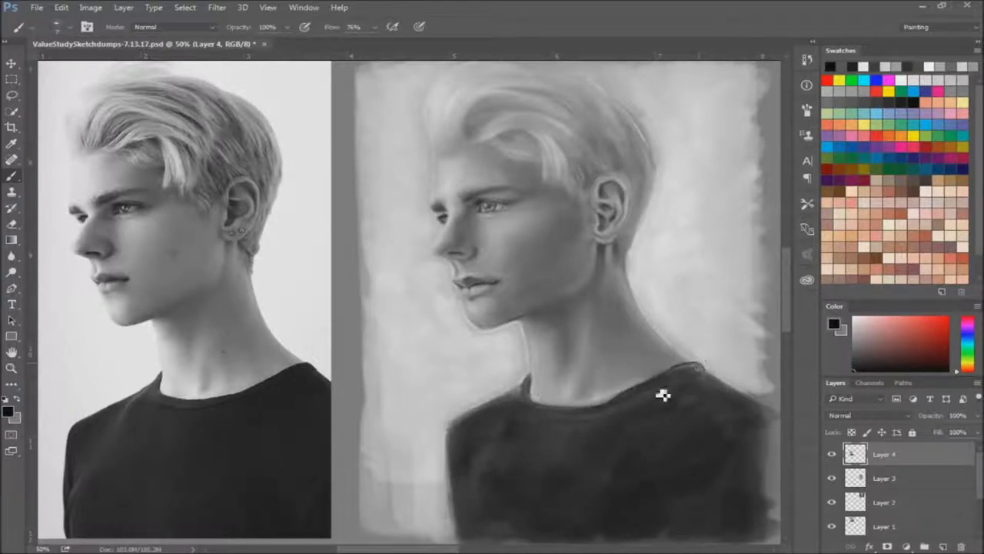
drag(692, 368, 576, 413)
drag(528, 377, 554, 424)
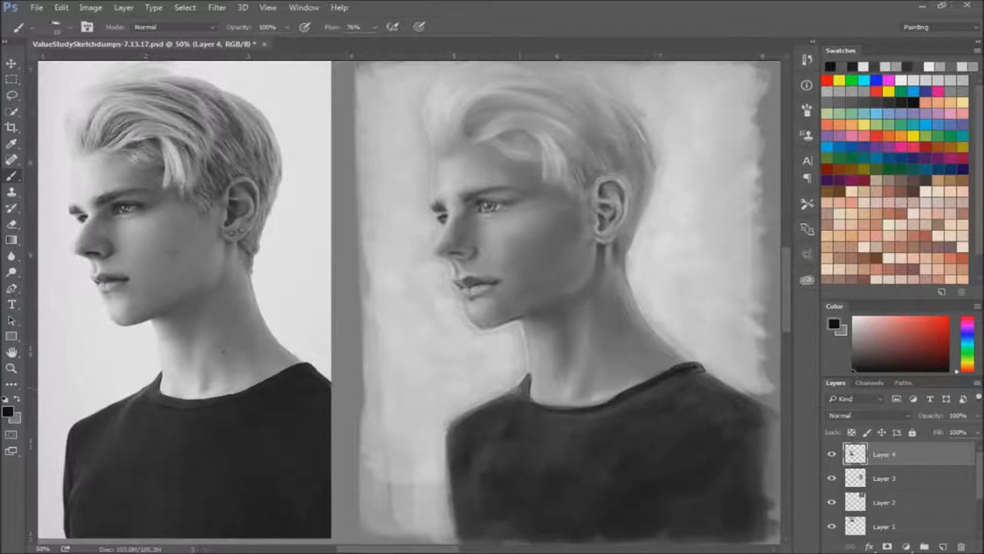
Step: Try the Mixer Brush, then return to the regular Brush with near-white for small highlights
key(bracketright)
key(bracketright)
key(bracketright)
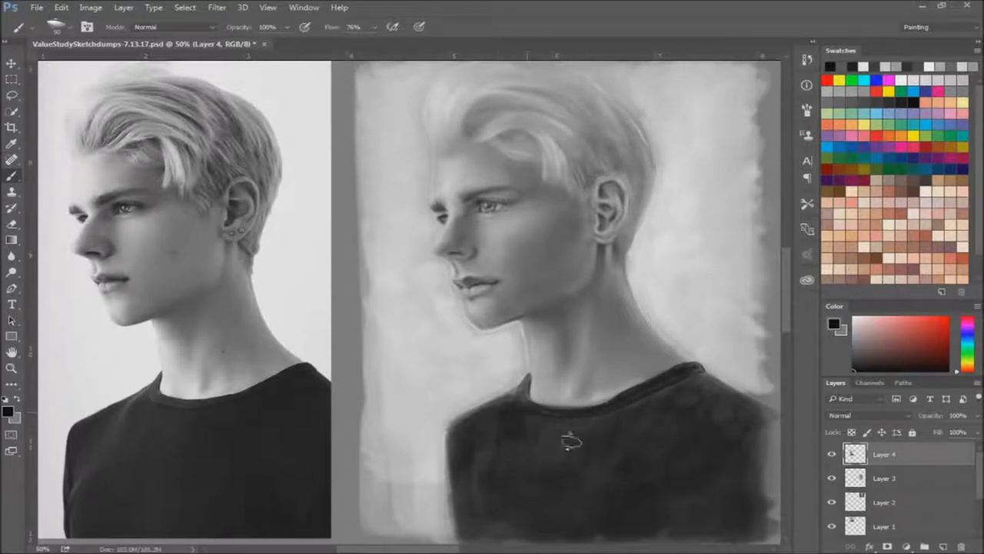
key(shift+b)
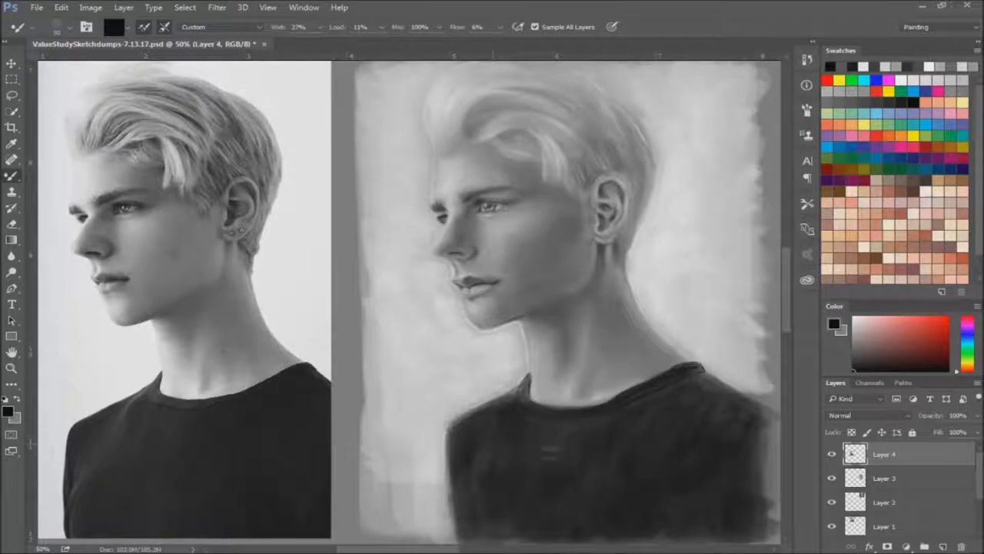
right_click(12, 175)
click(69, 174)
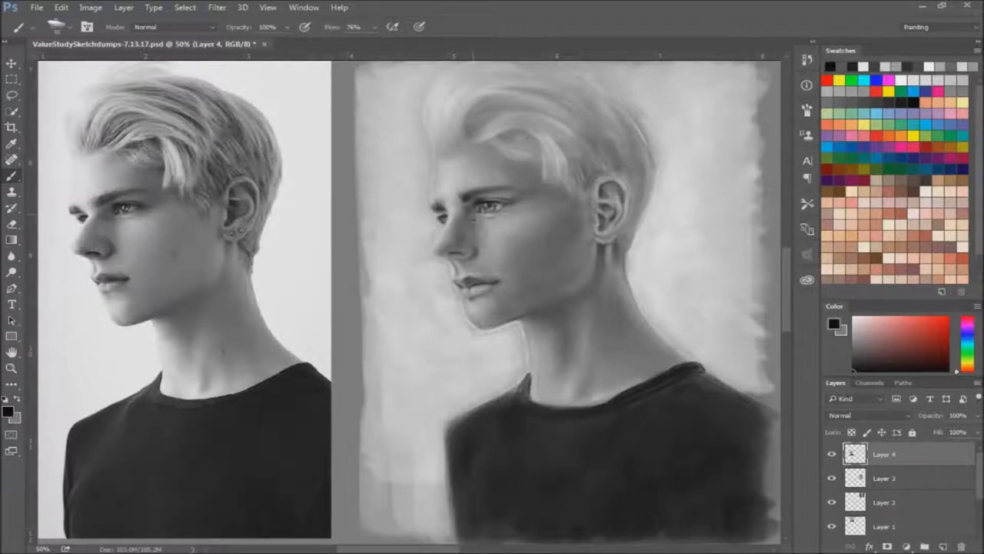
alt+click(473, 217)
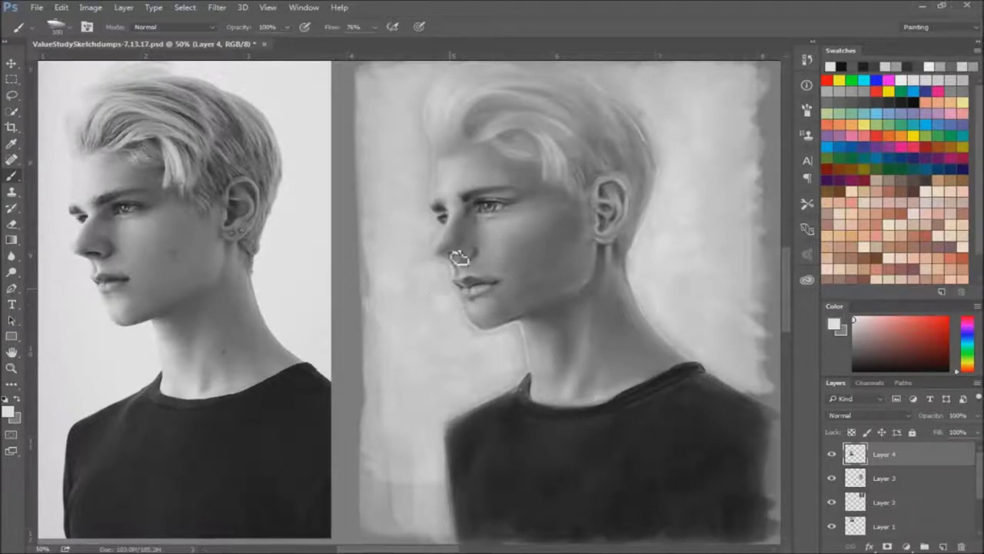
scroll(529, 309, up, 2)
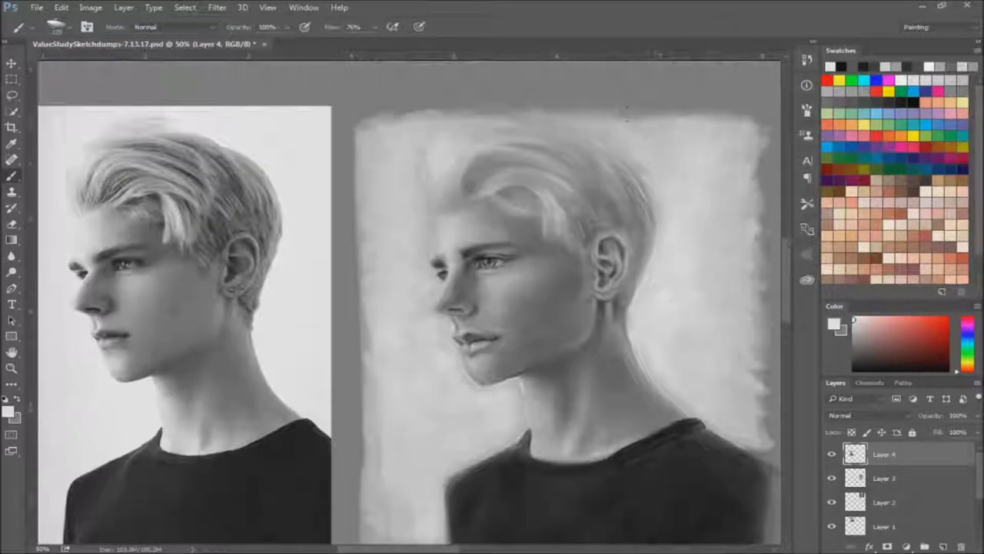
Step: Pan the painting left and scatter dark grey dabs across the background on both sides of the head
click(839, 92)
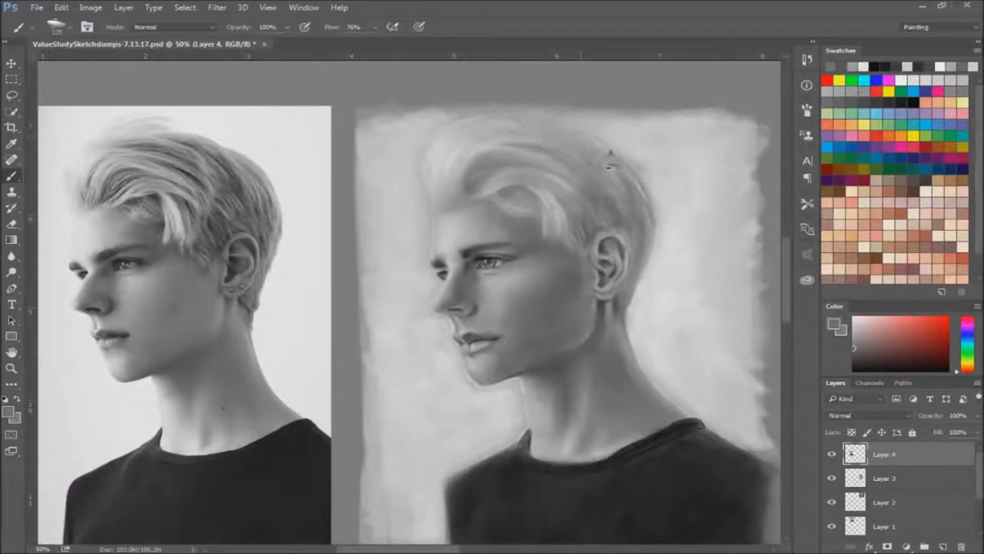
alt+click(599, 316)
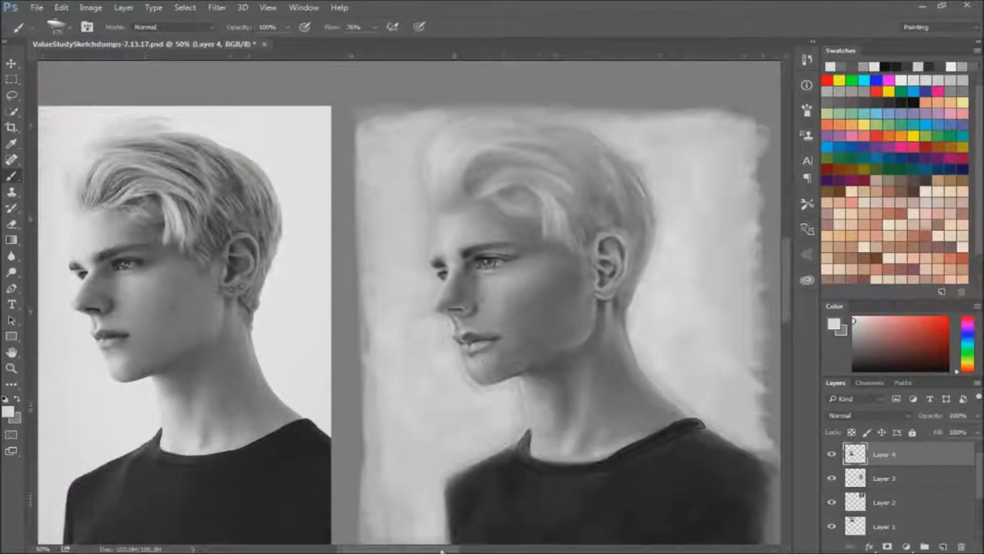
drag(461, 386, 311, 344)
alt+click(593, 99)
mouse_move(593, 99)
mouse_down()
mouse_move(560, 103)
mouse_move(527, 249)
mouse_move(492, 275)
mouse_up()
mouse_move(597, 395)
mouse_down()
mouse_move(220, 180)
mouse_move(308, 334)
mouse_move(254, 328)
mouse_up()
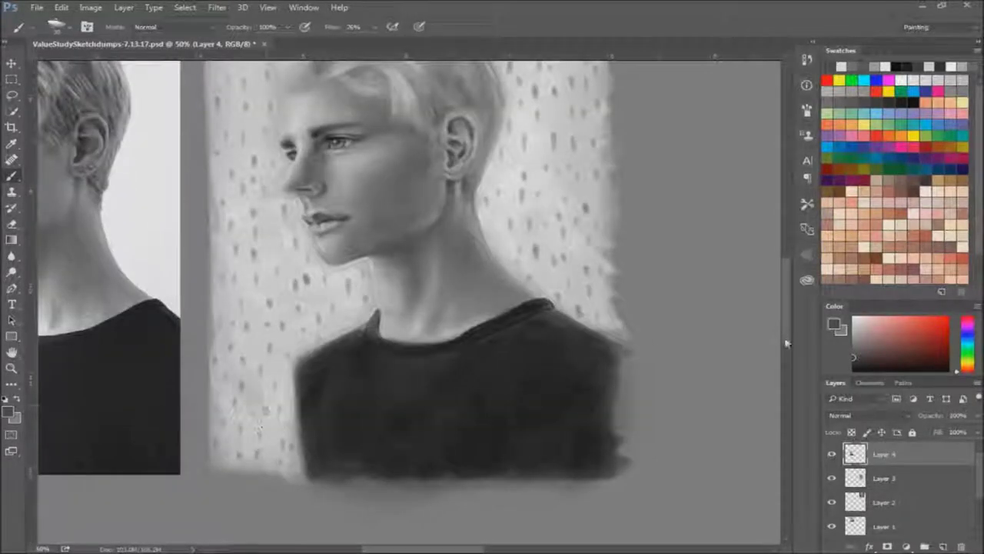
drag(454, 125, 454, 141)
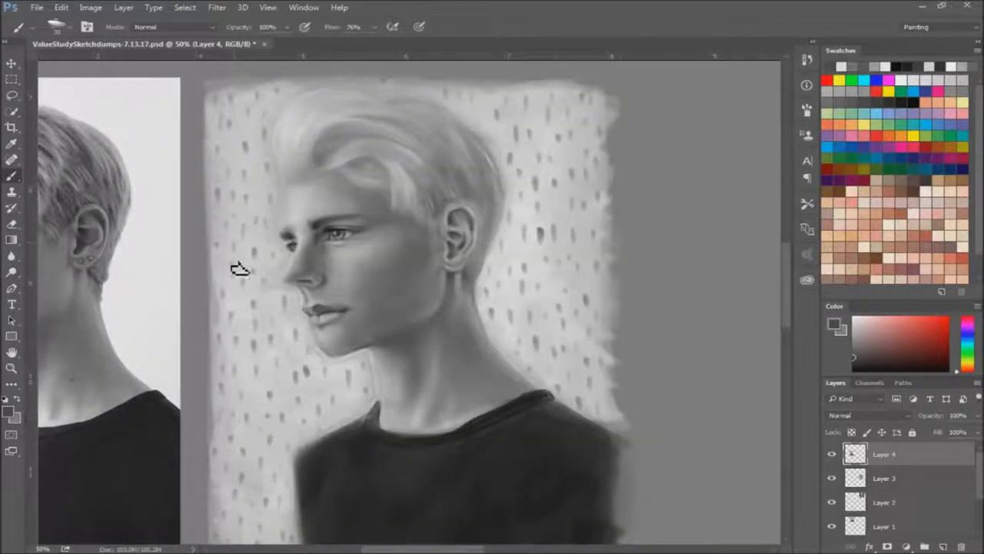